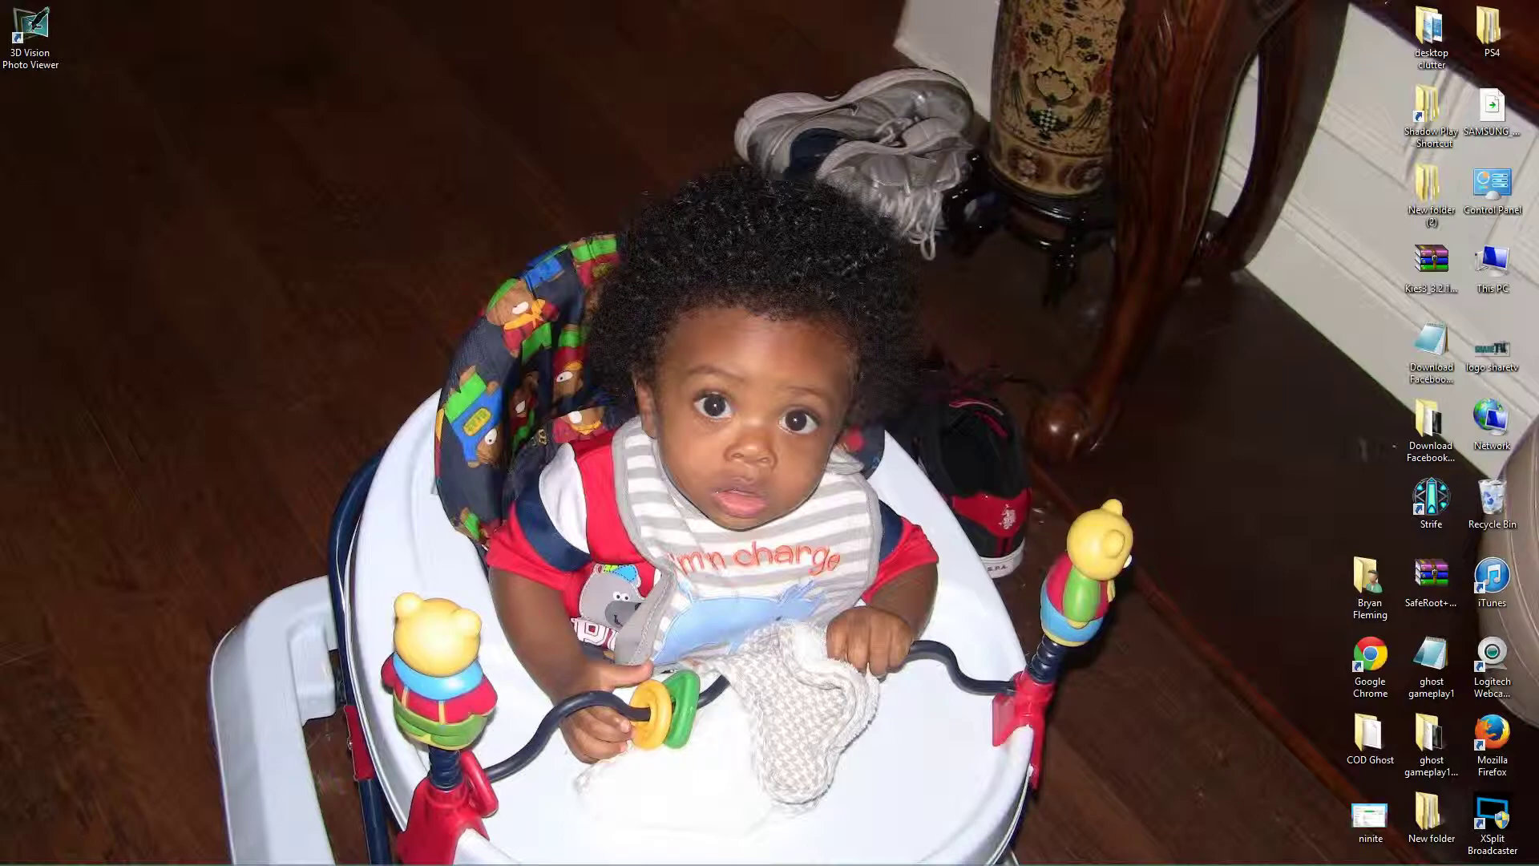
Open Control Panel from the Start menu, maximize it, and go to User Accounts.
mouse_move(264, 831)
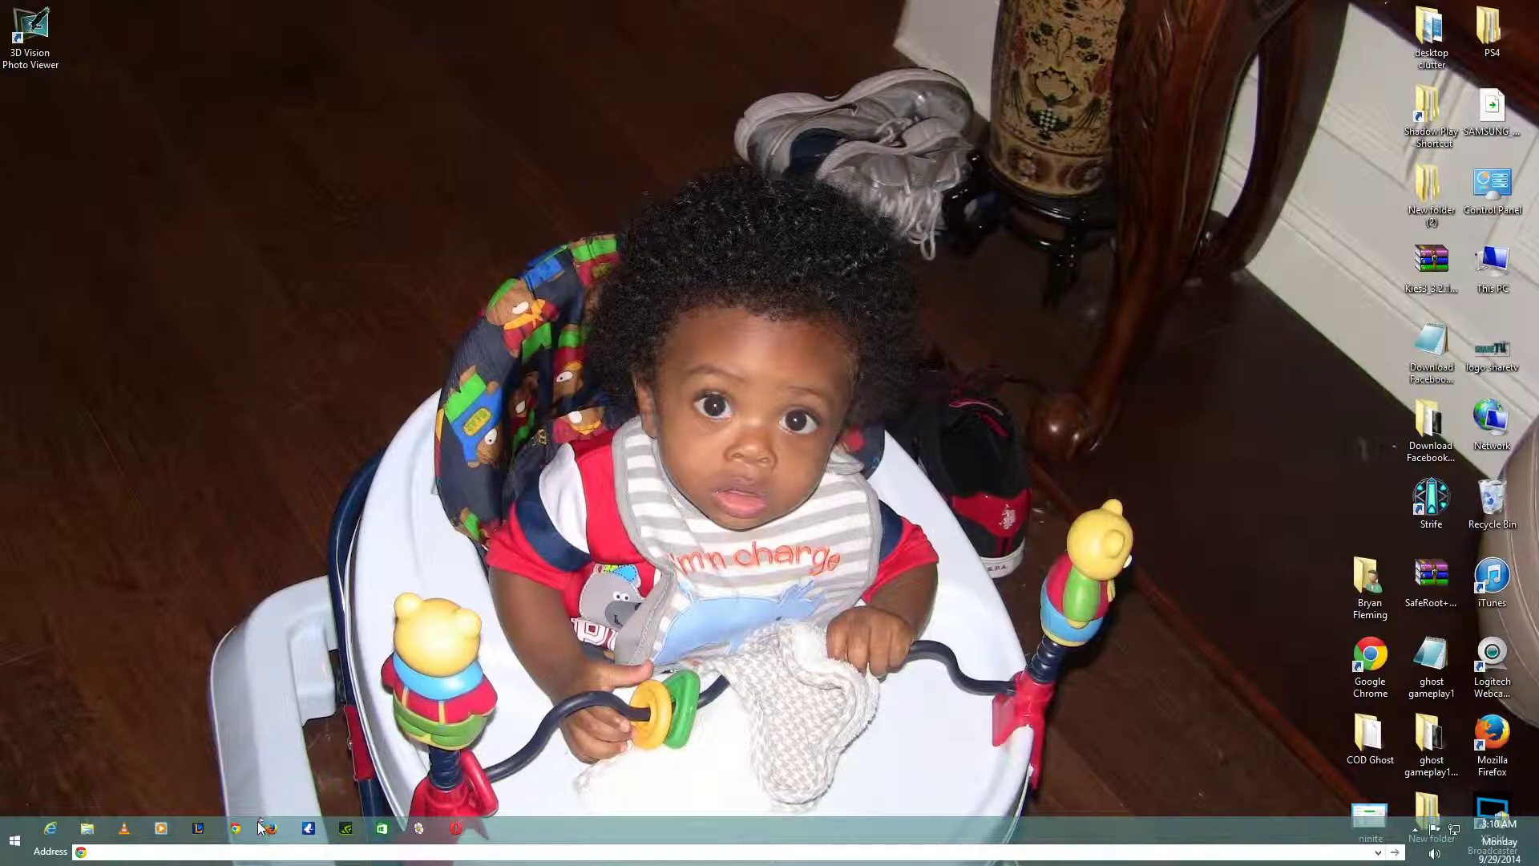
left_click(14, 841)
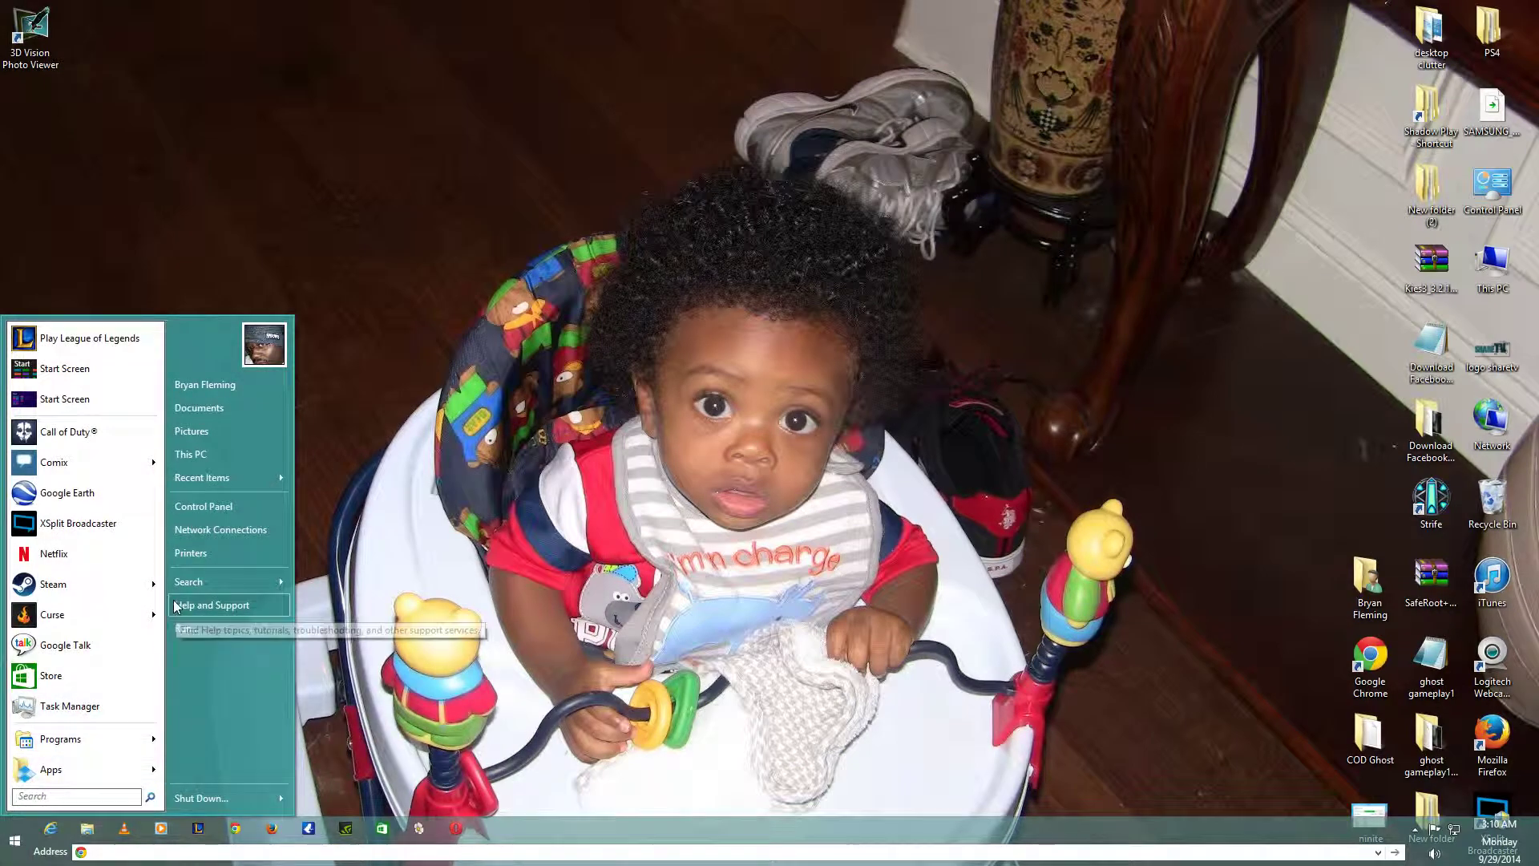
left_click(258, 517)
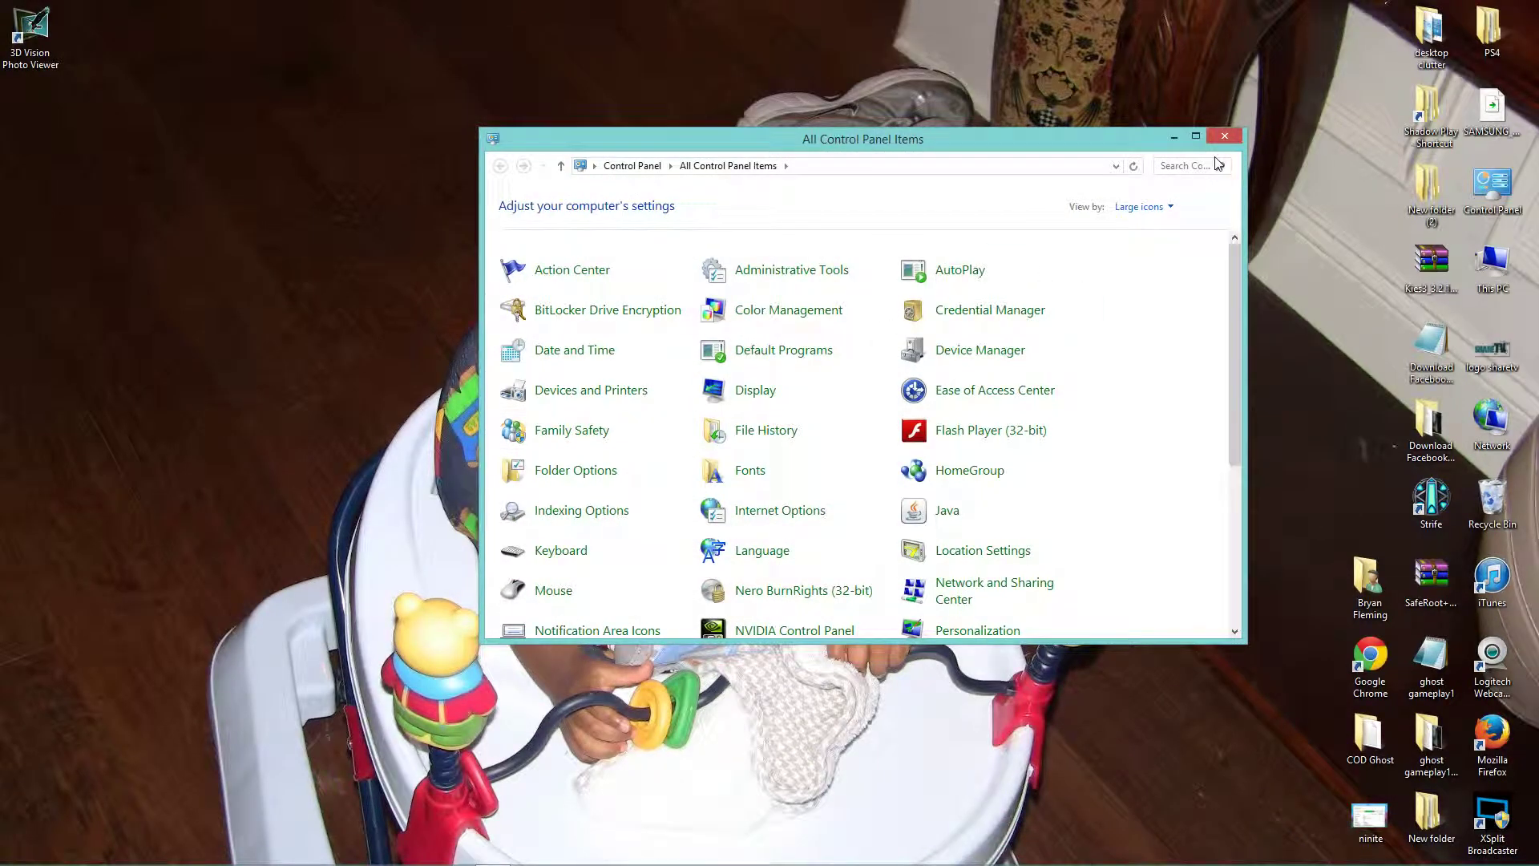
left_click(1196, 136)
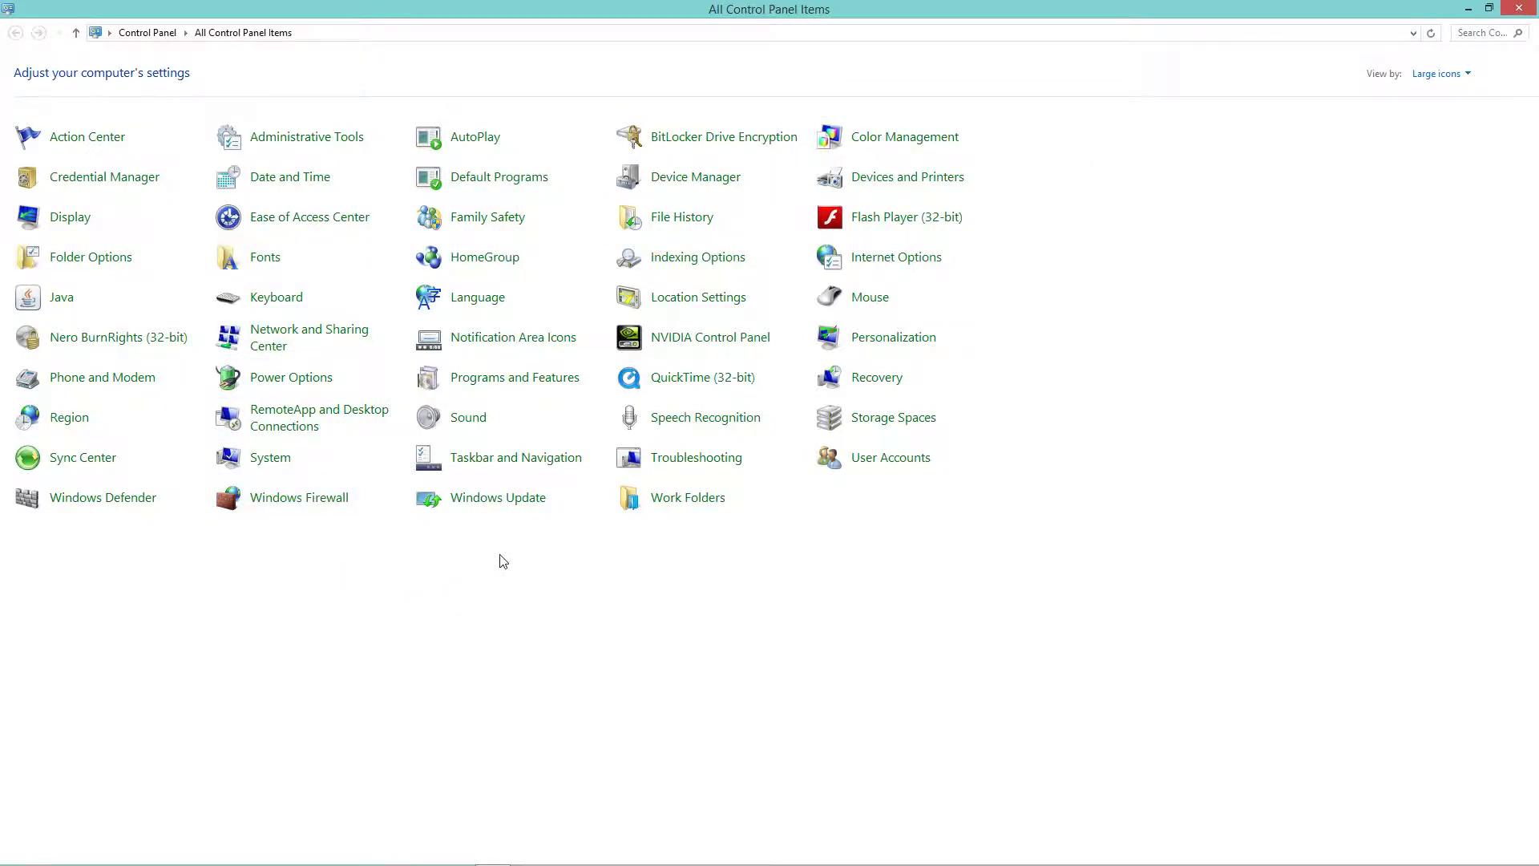
left_click(905, 465)
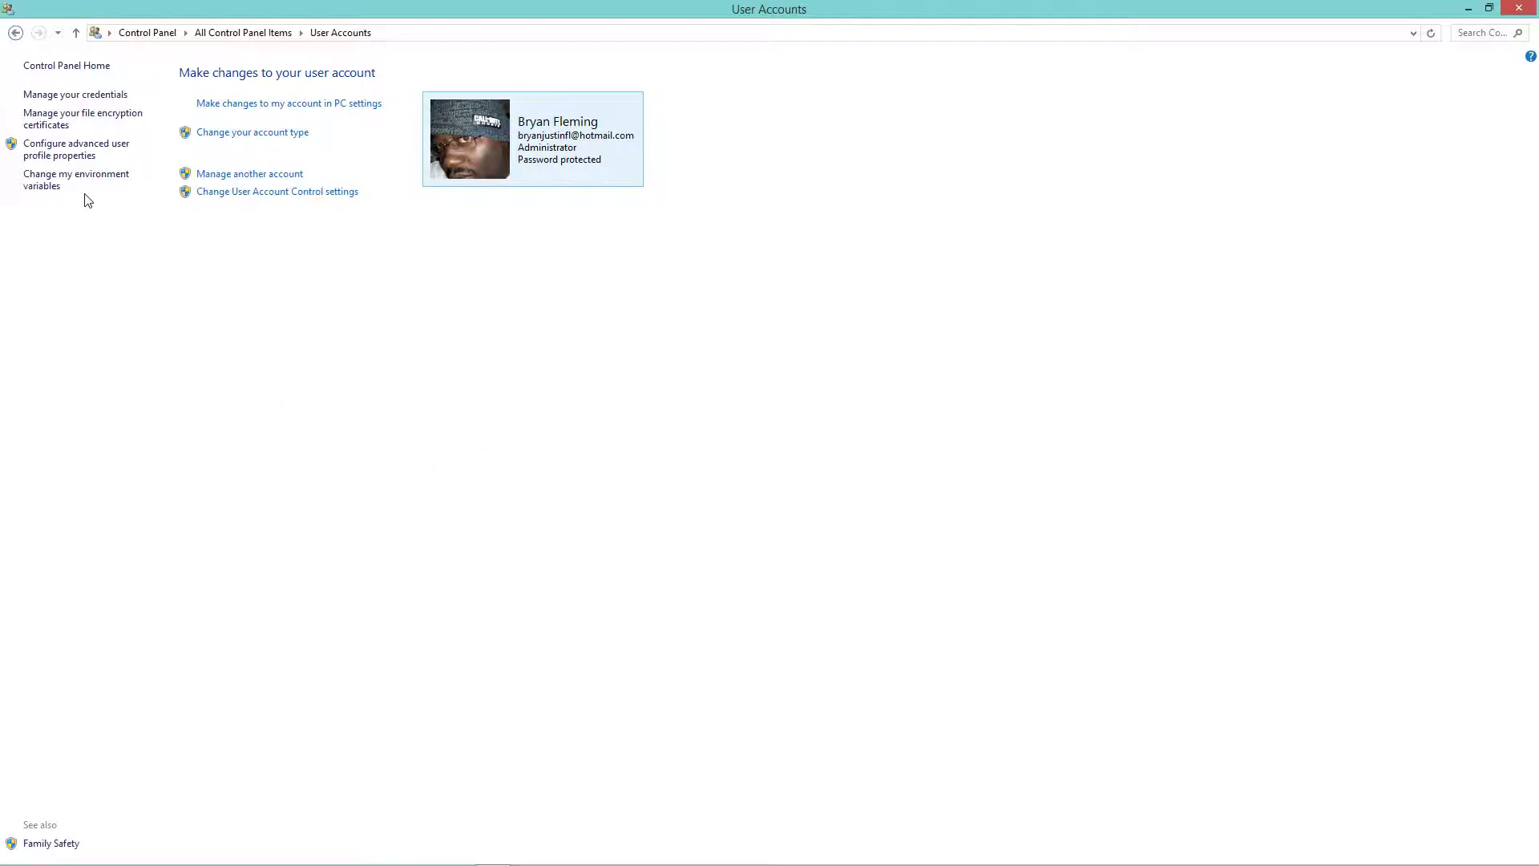
Go from Manage another account through Set up Family Safety to the PC settings accounts page.
left_click(235, 175)
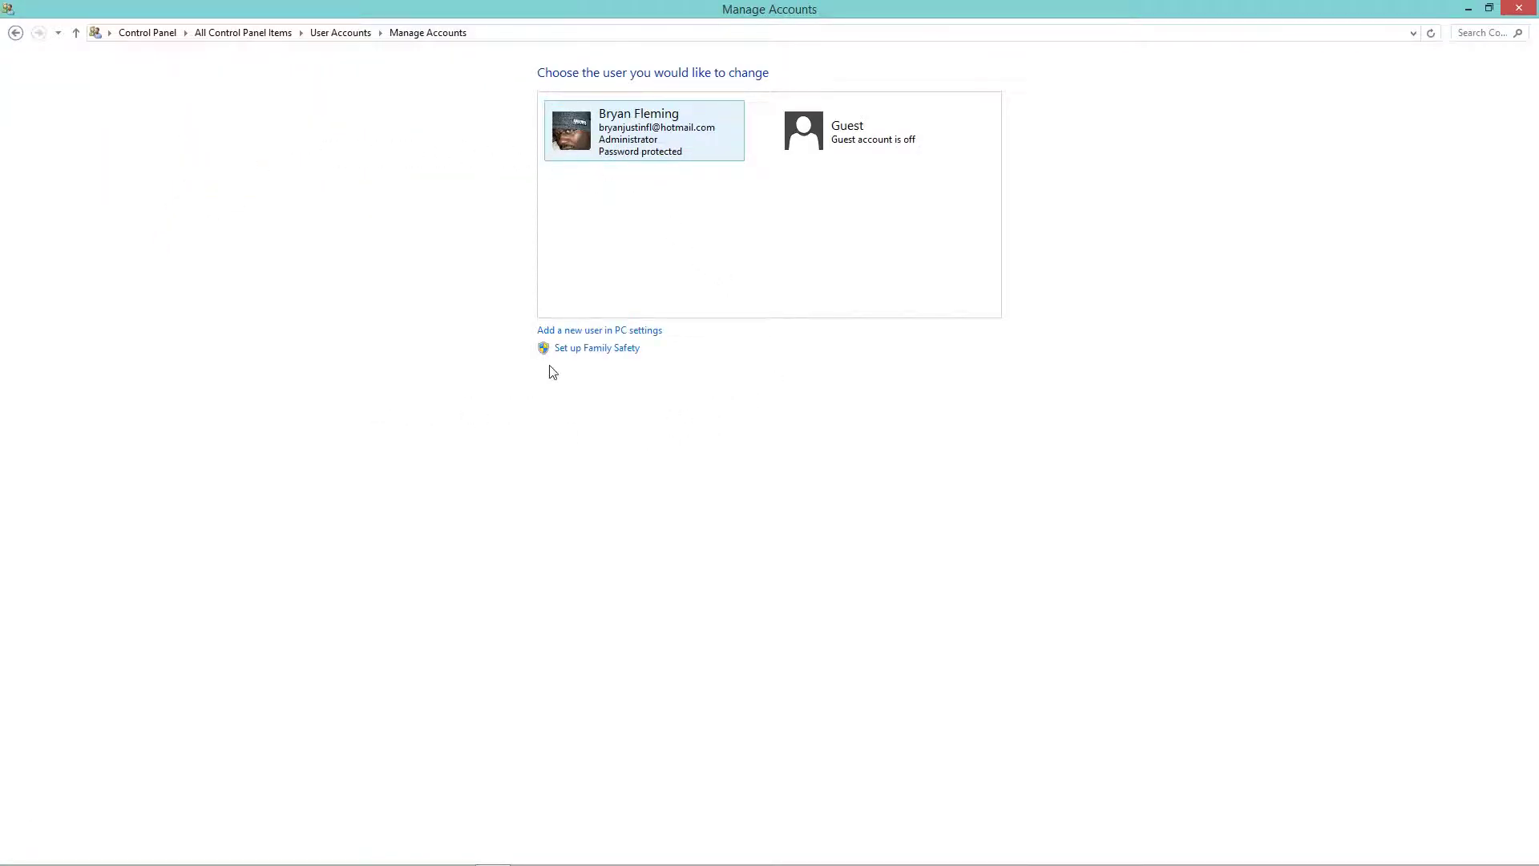
left_click(589, 353)
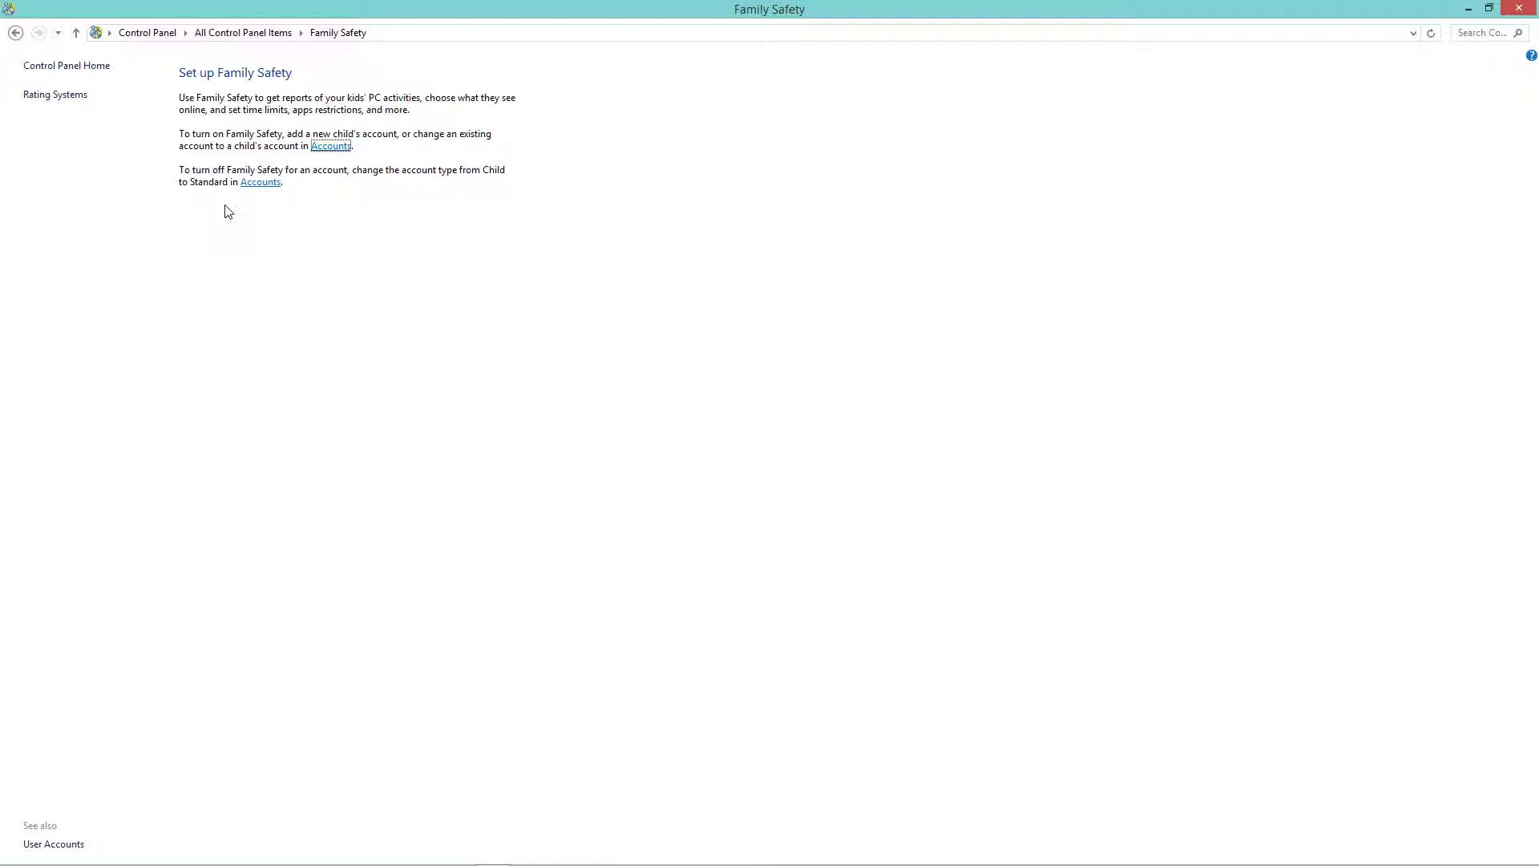
left_click(334, 154)
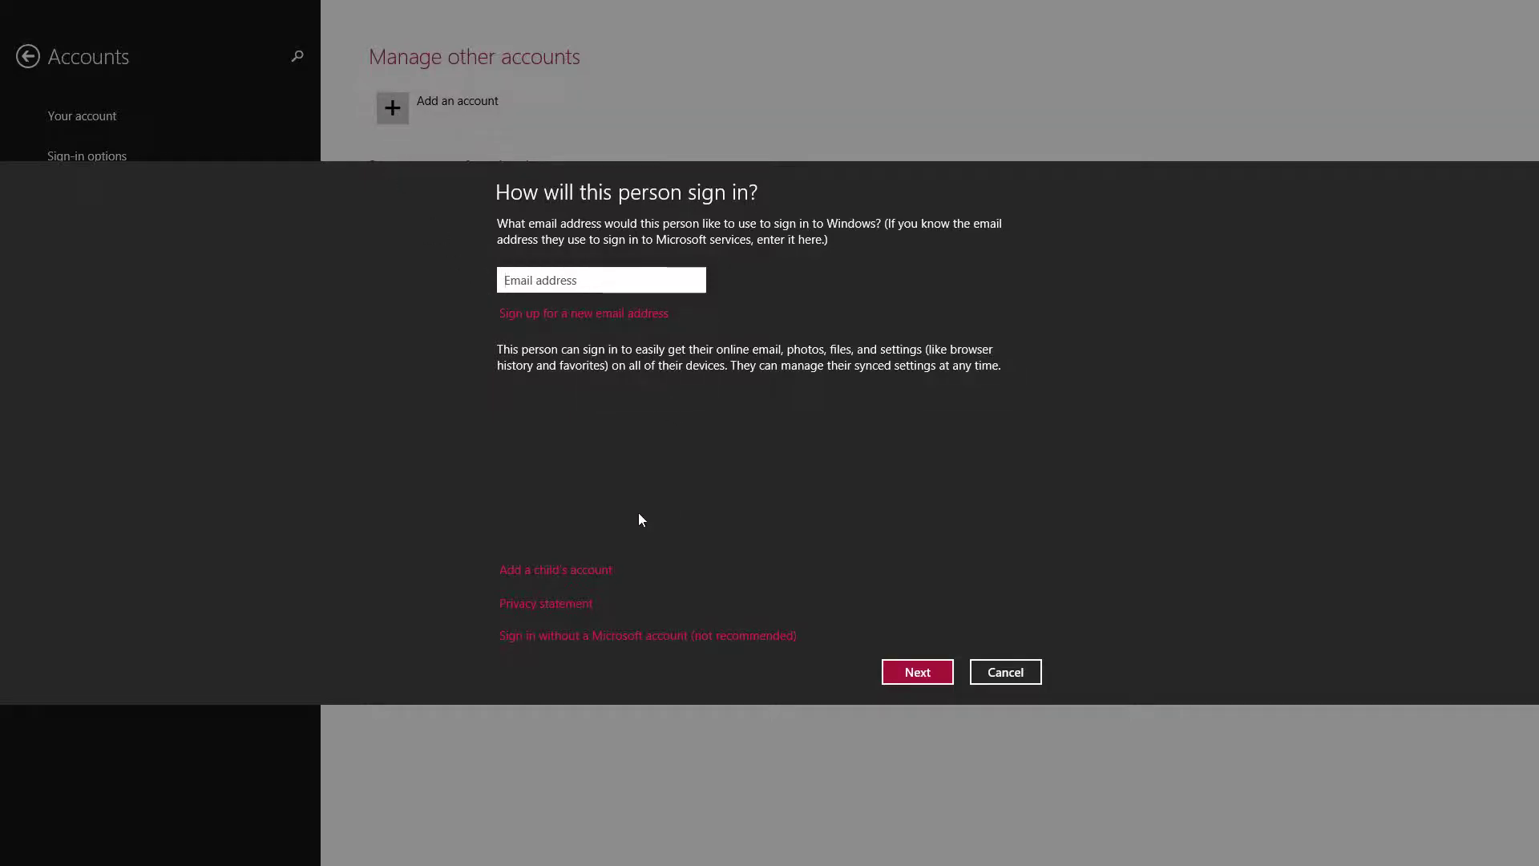
Choose Add a child's account.
left_click(547, 571)
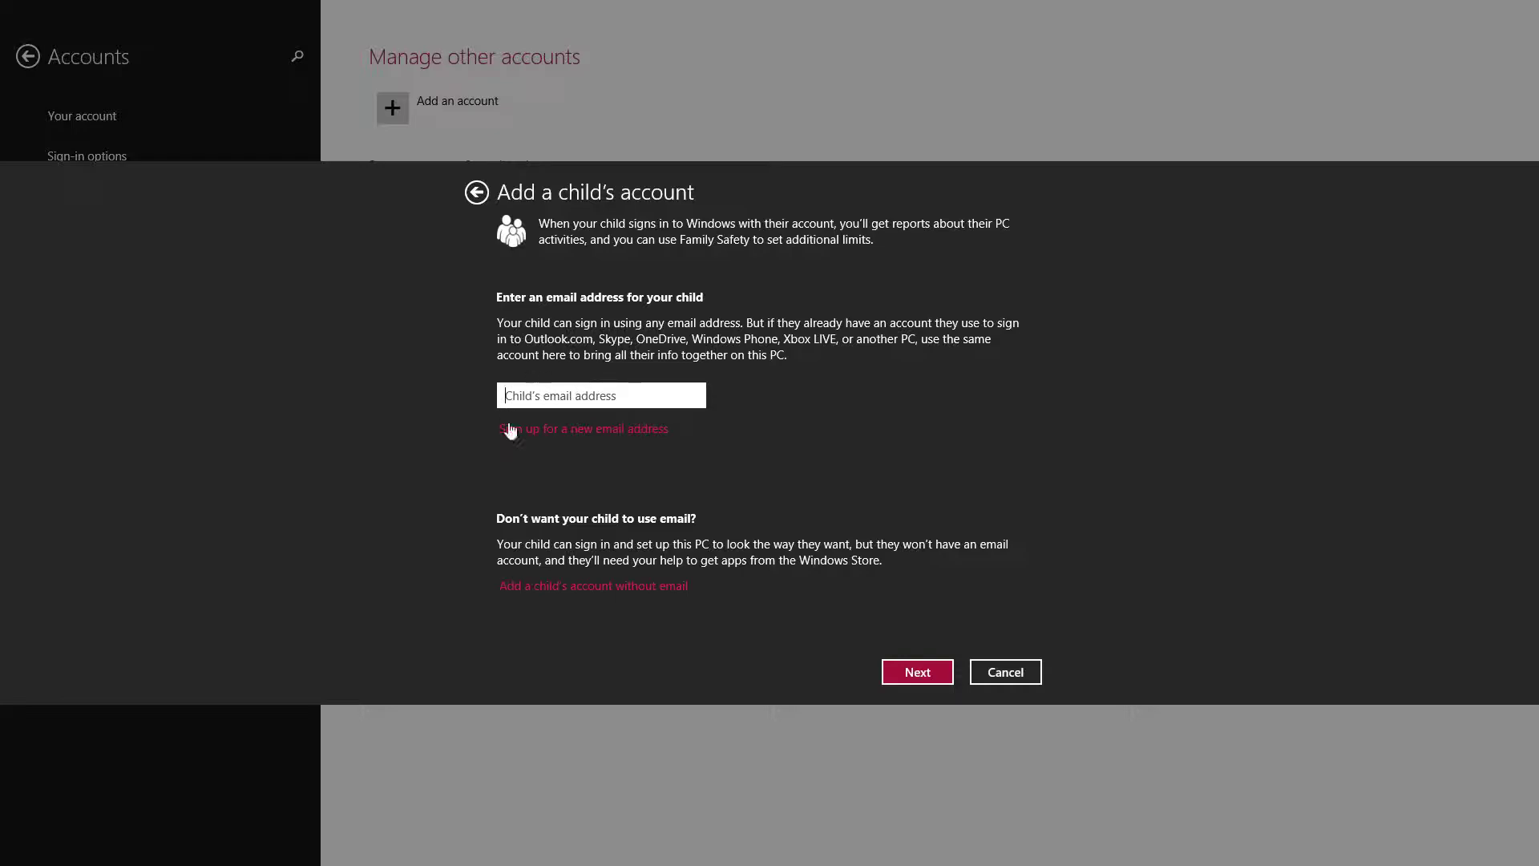
Choose the no-email option, enter the child's capitalized user name, and type the password twice.
left_click(545, 587)
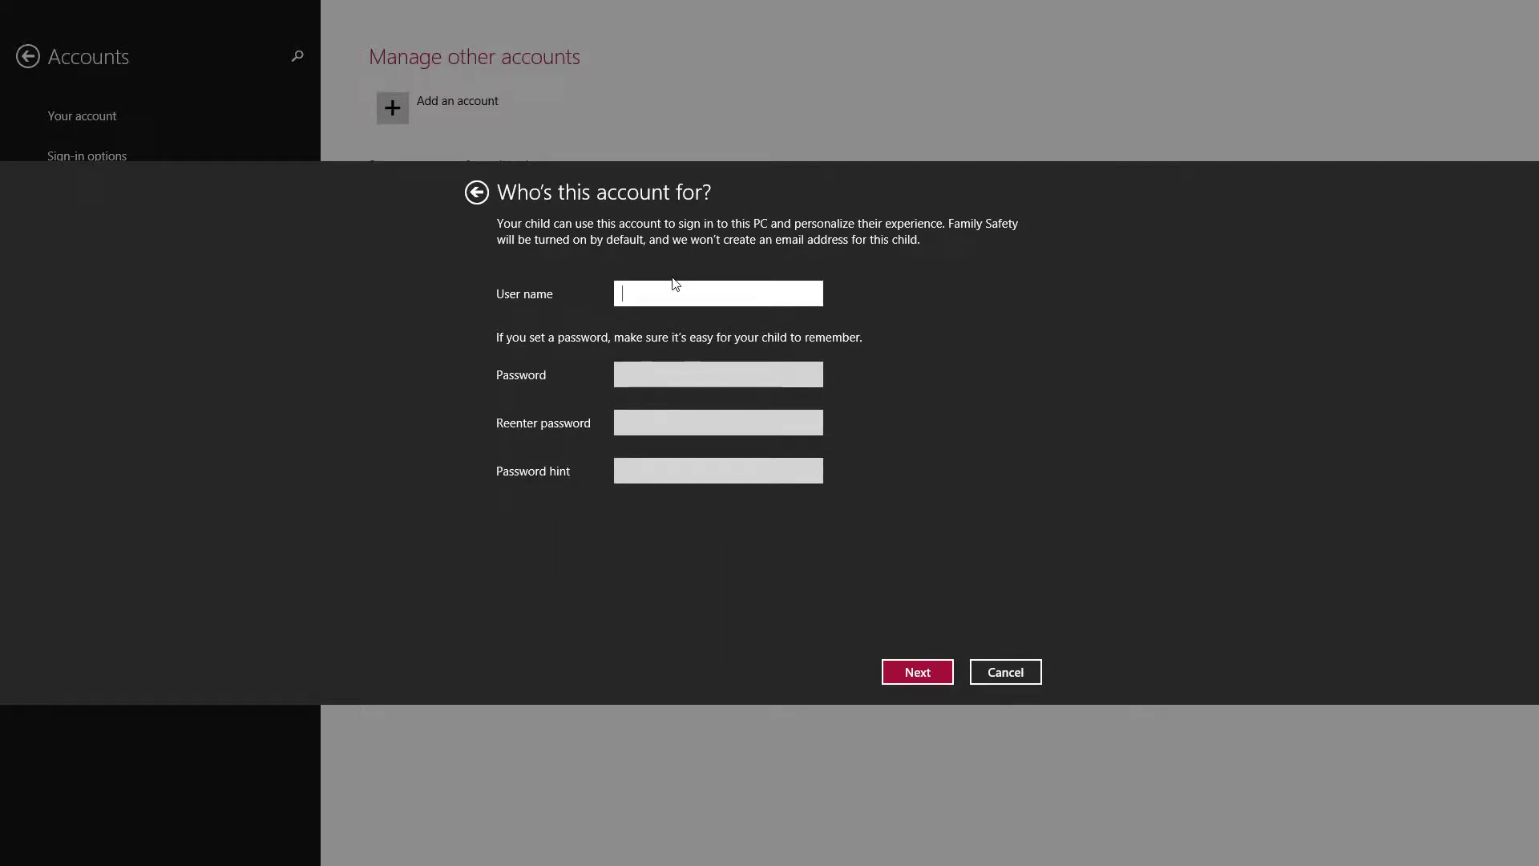
type("nate")
key("Home")
key("Delete")
type("N")
key("Tab")
type("123")
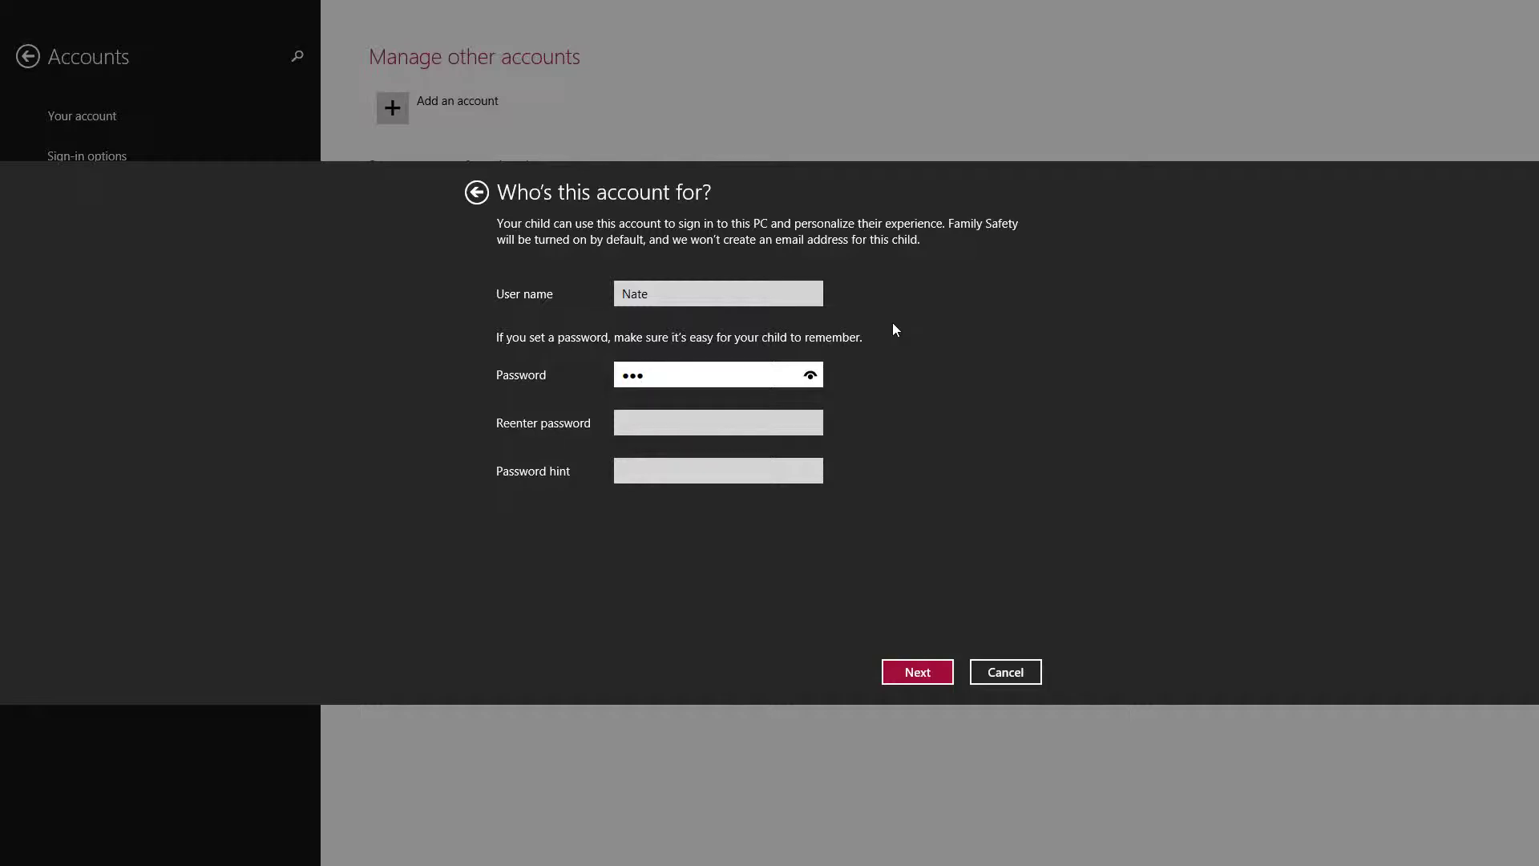
type("456")
left_click(714, 423)
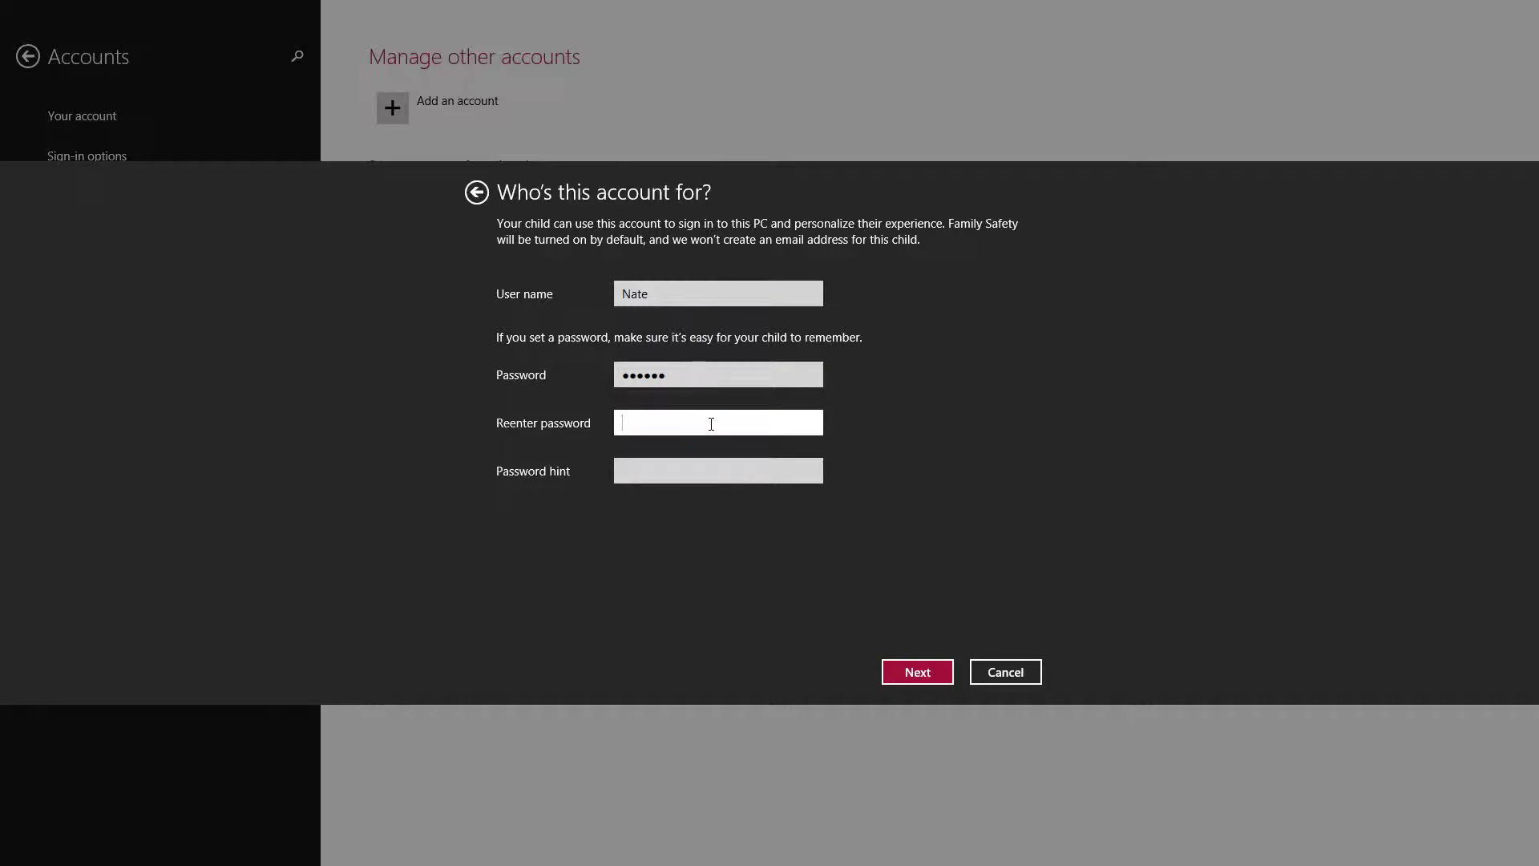
type("123456")
Fill in the required password hint 'counting'.
left_click(918, 673)
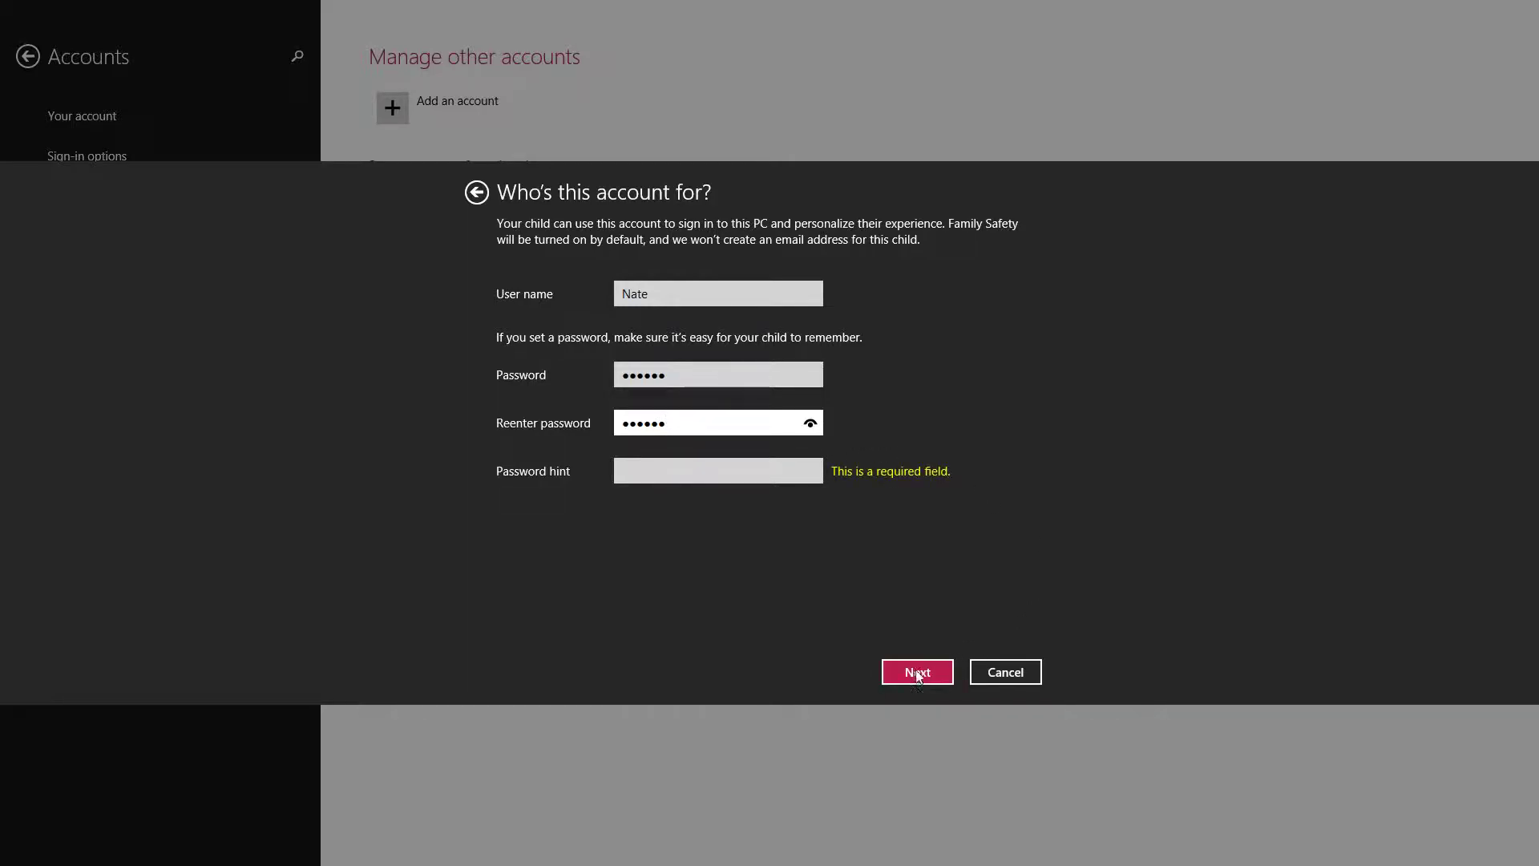
left_click(782, 467)
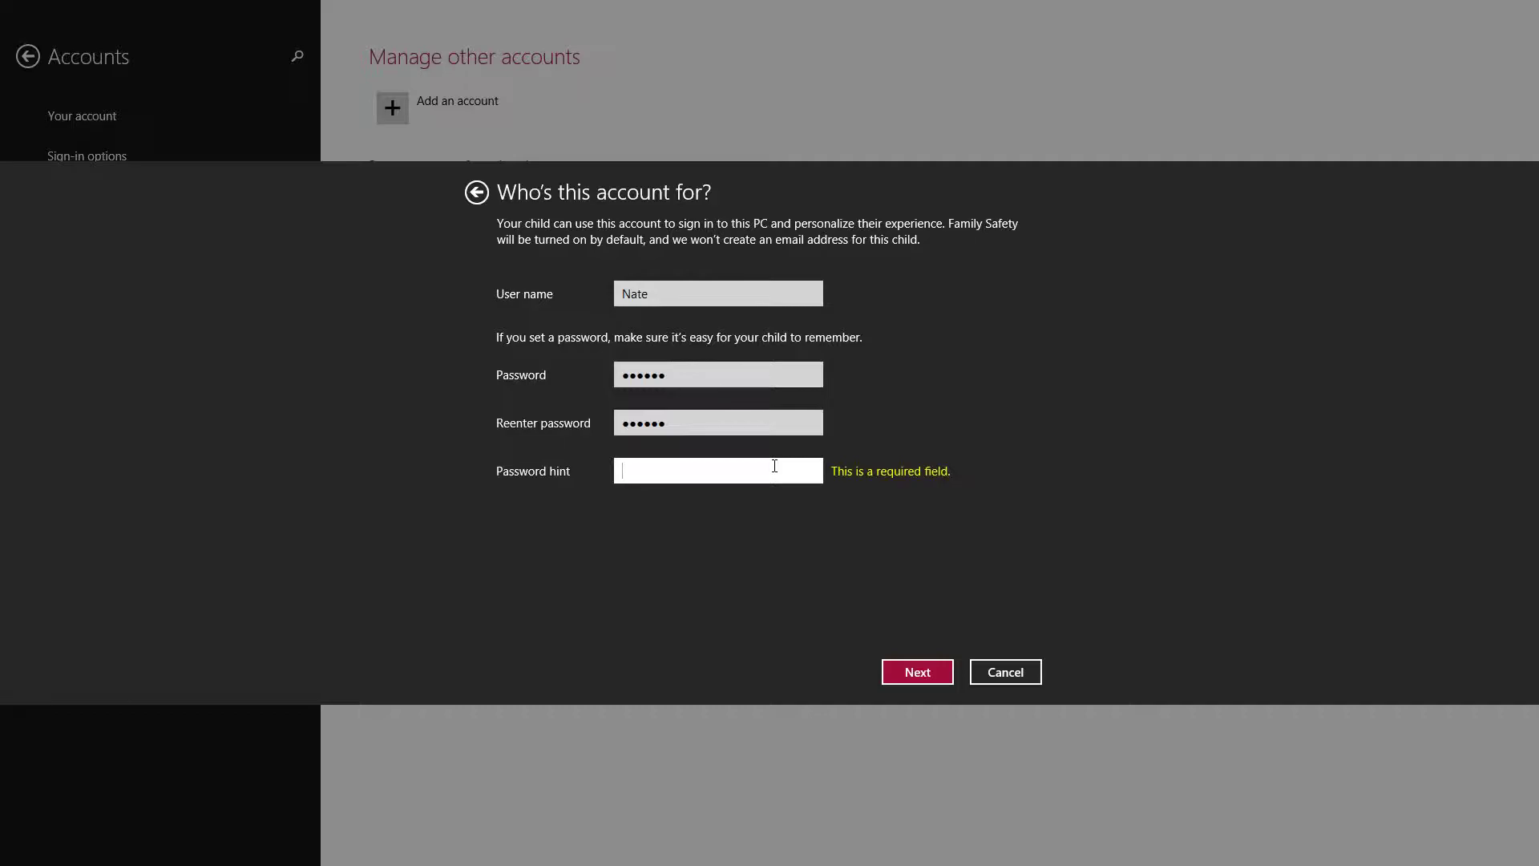
type("counting")
Finish creating the child account, confirm its account type is Child, and return to PC settings home.
left_click(902, 679)
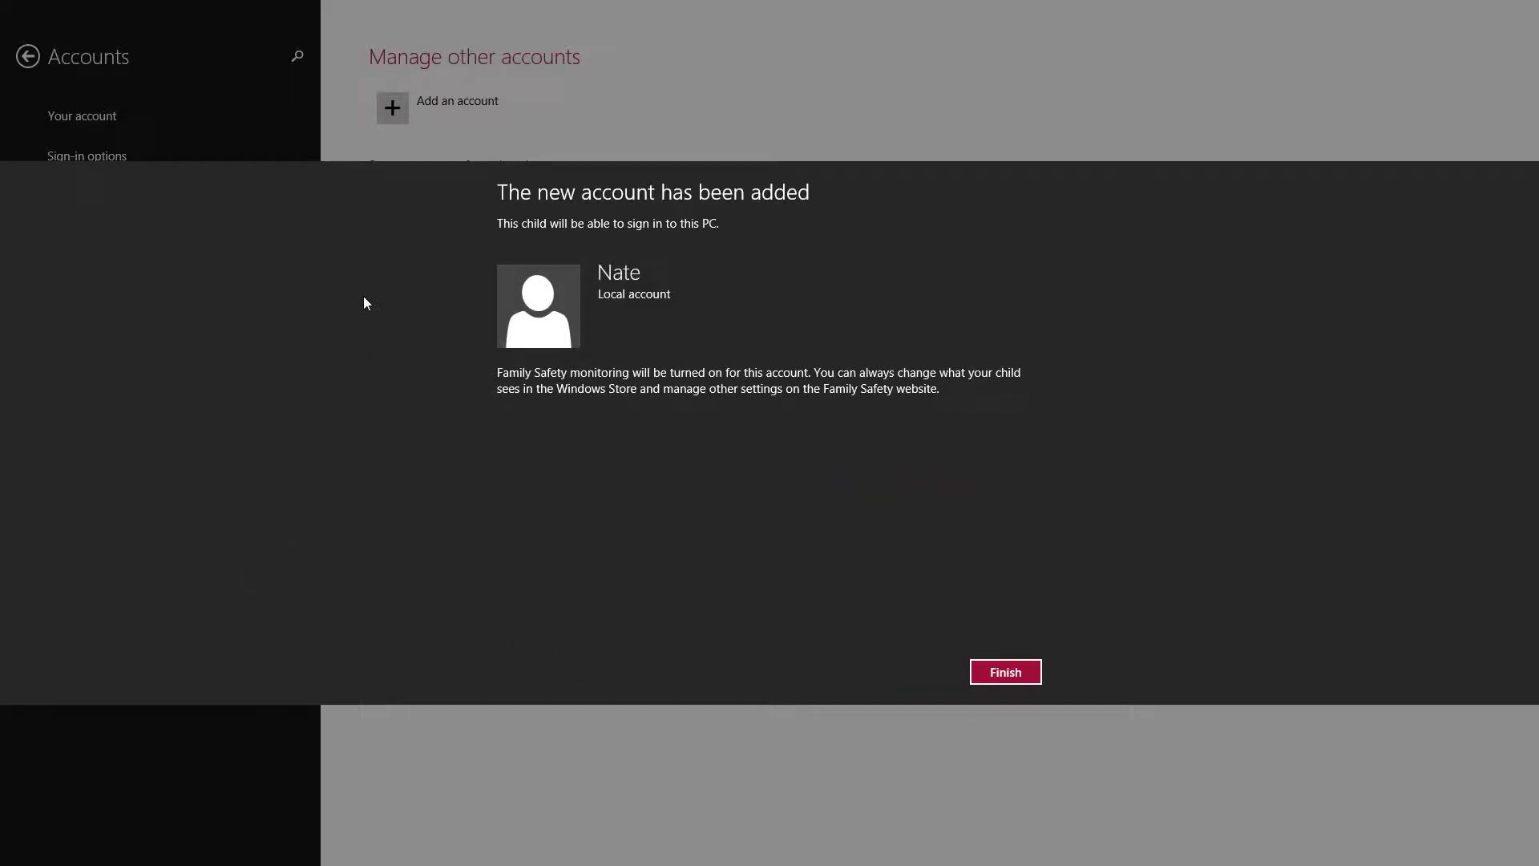
left_click(1004, 677)
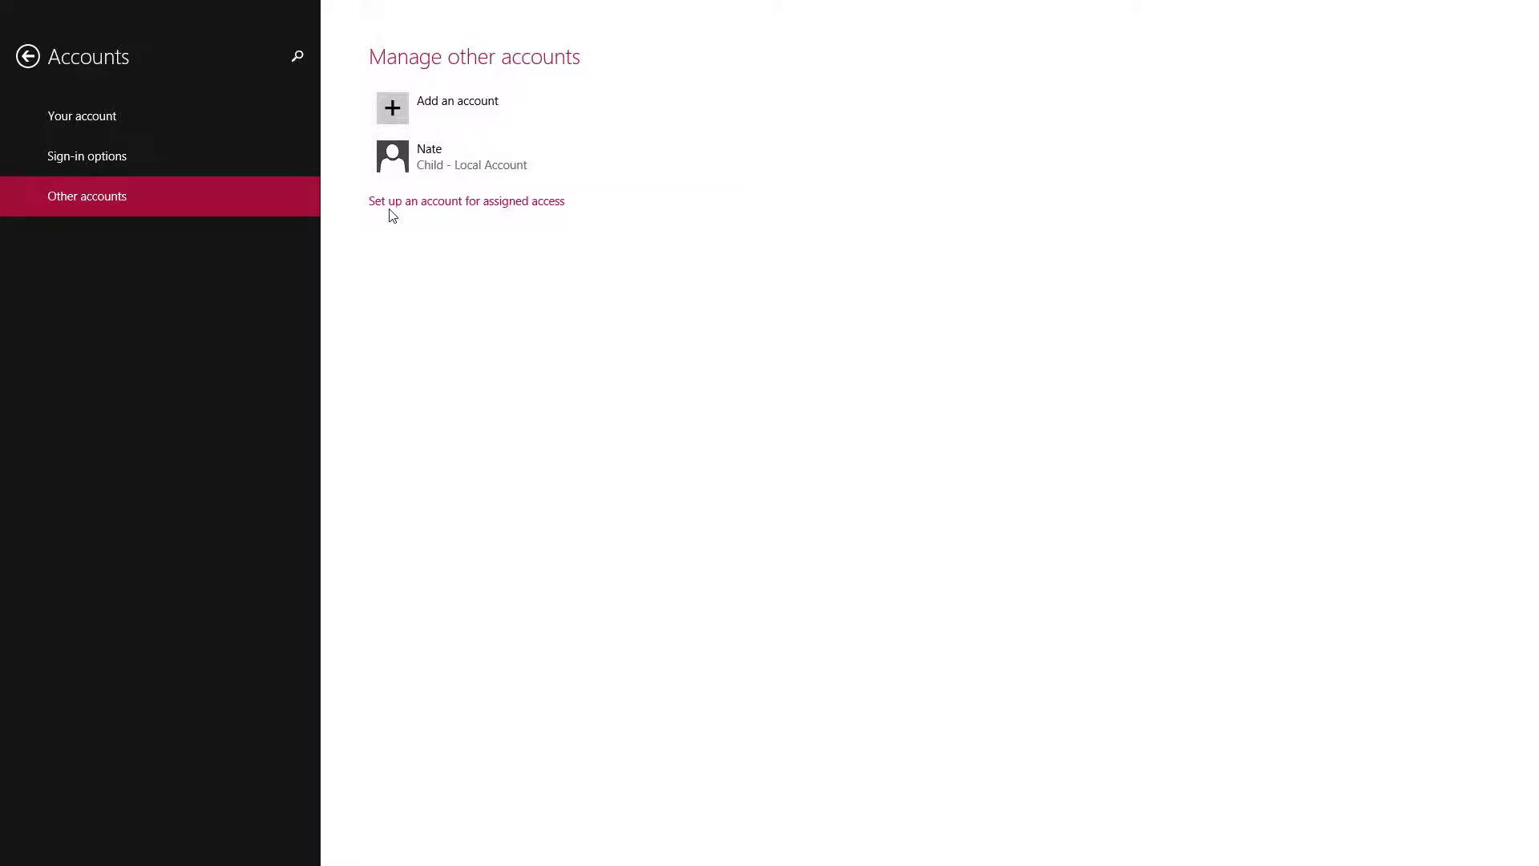
left_click(418, 157)
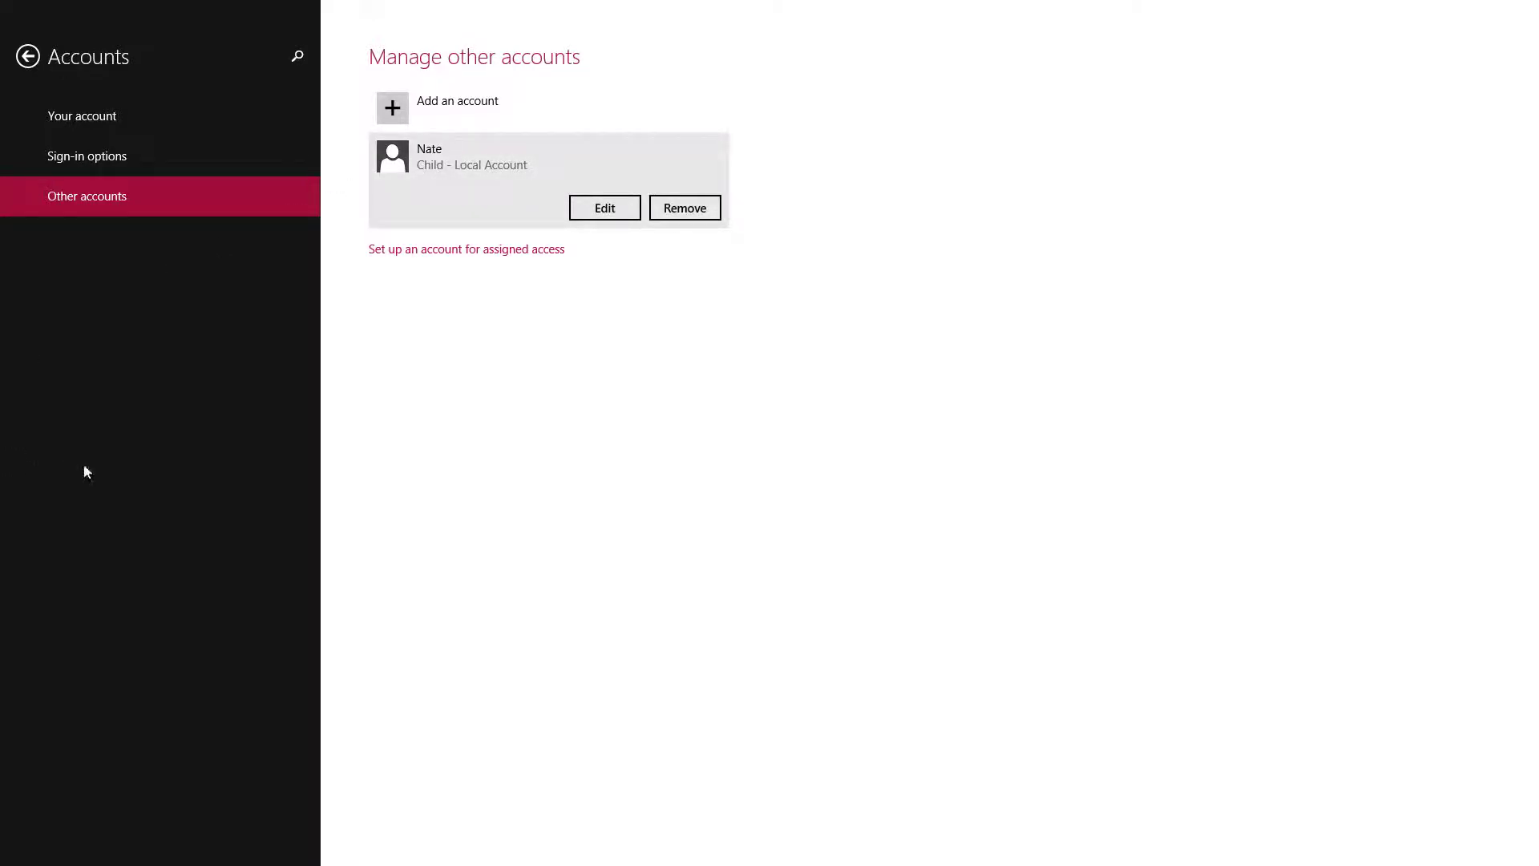
left_click(606, 210)
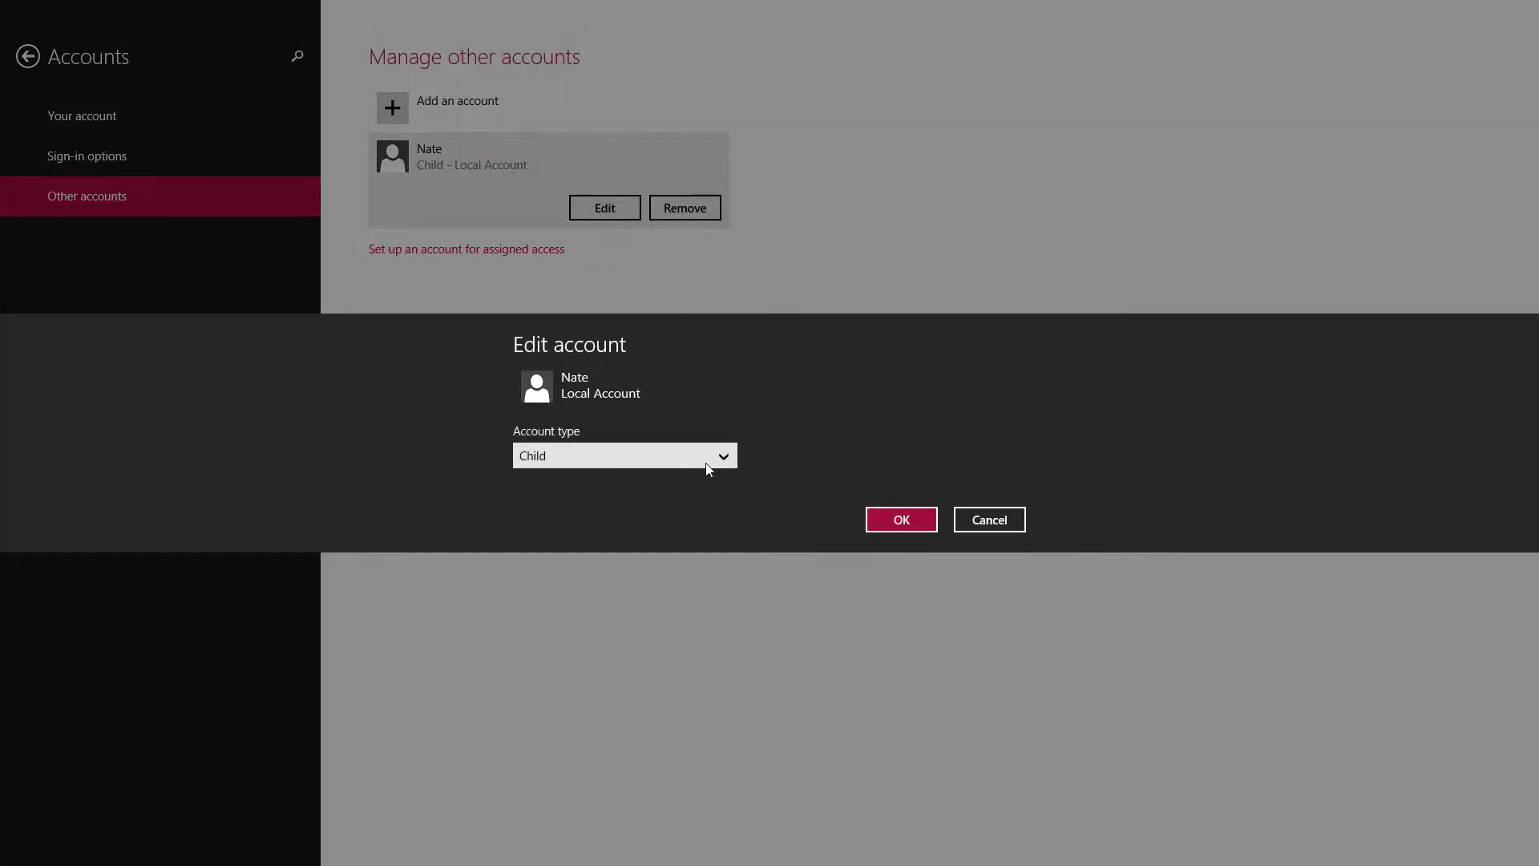
left_click(671, 455)
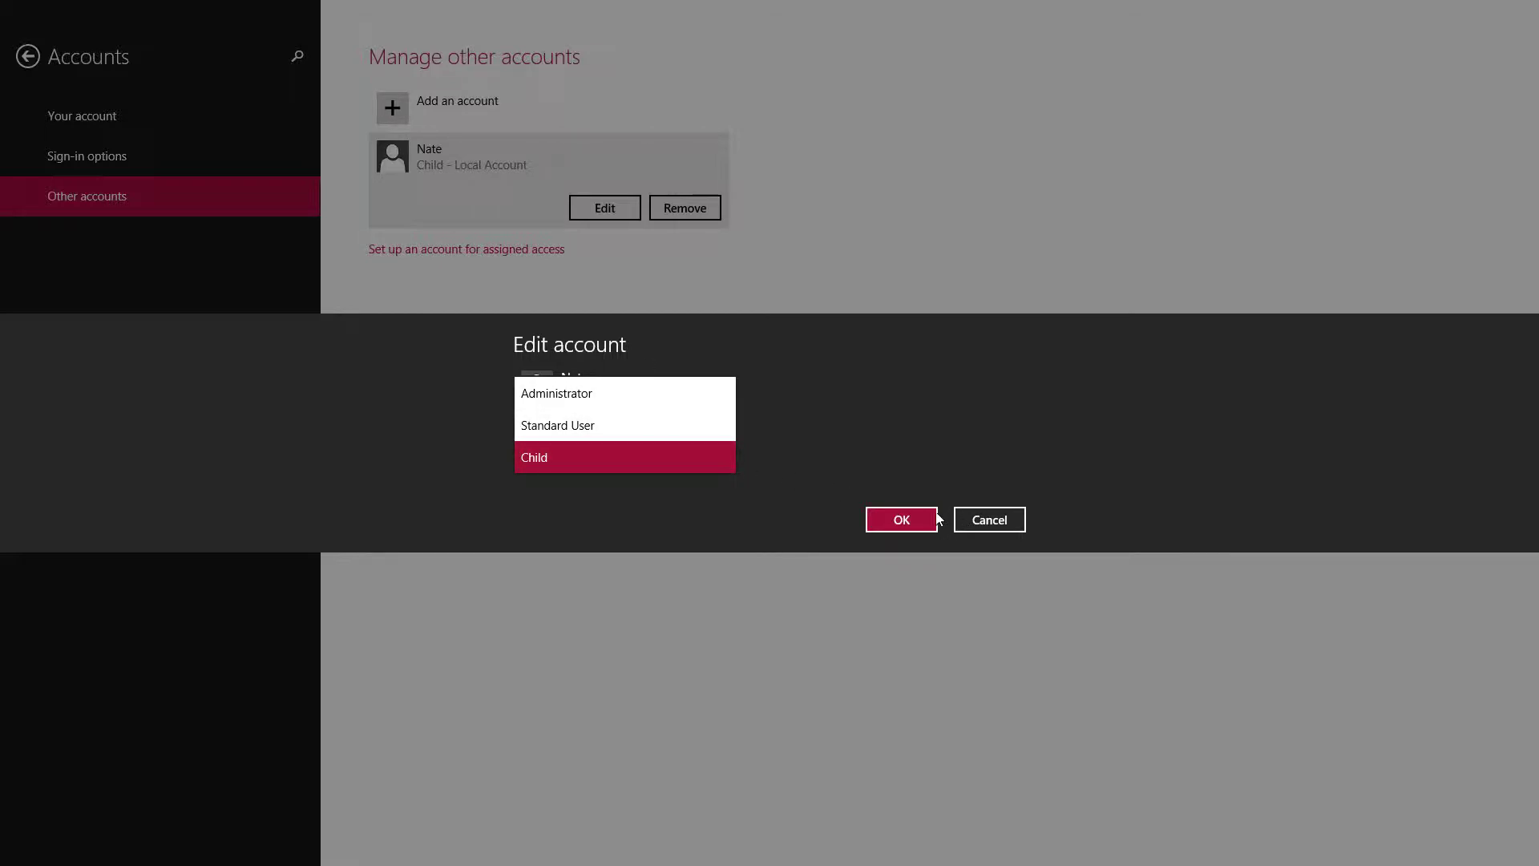
left_click(970, 521)
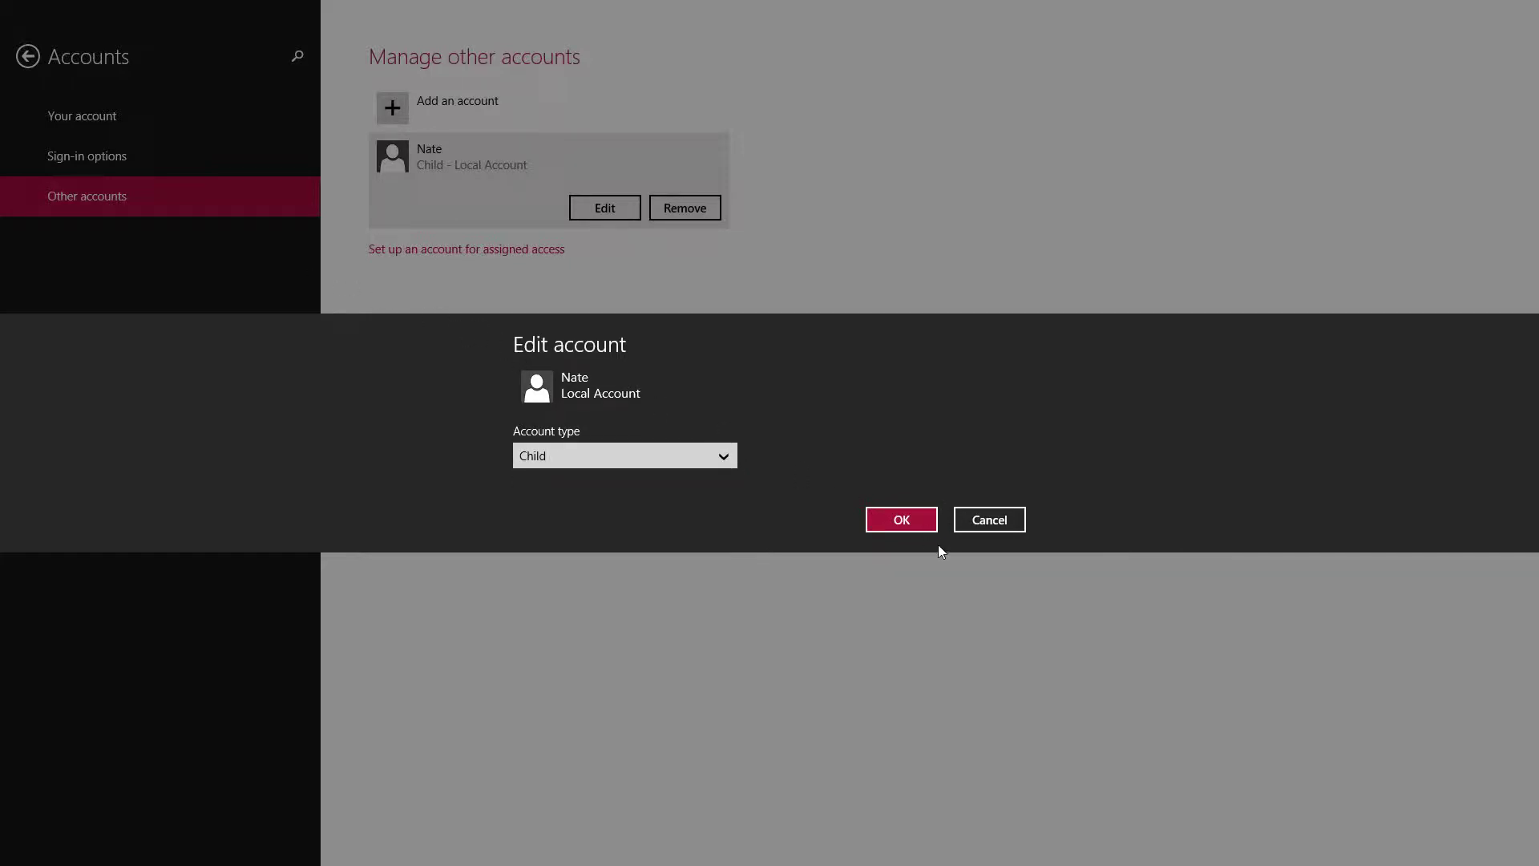
left_click(995, 521)
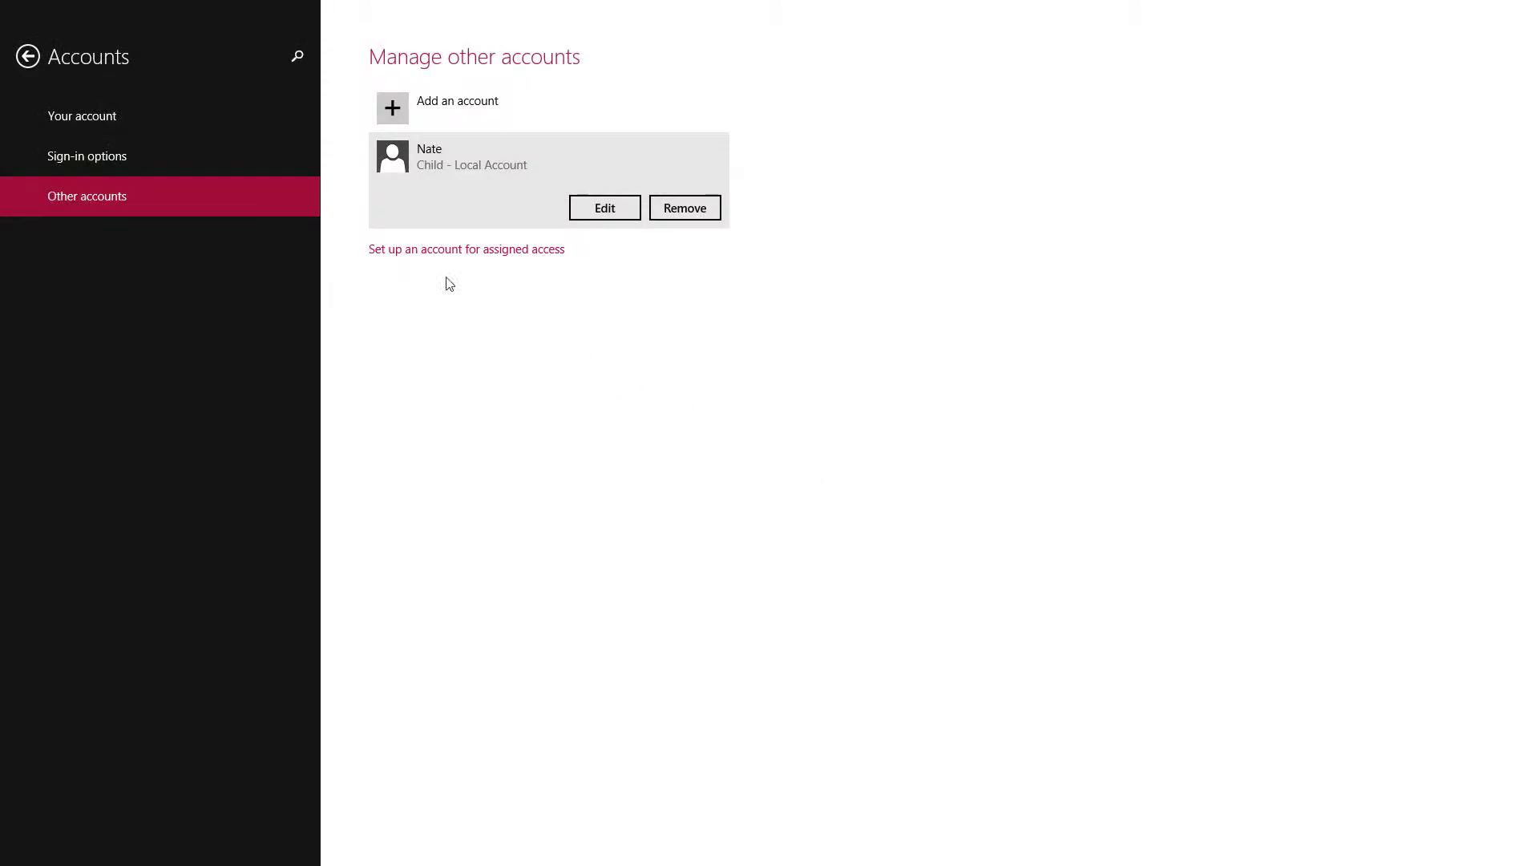
left_click(29, 56)
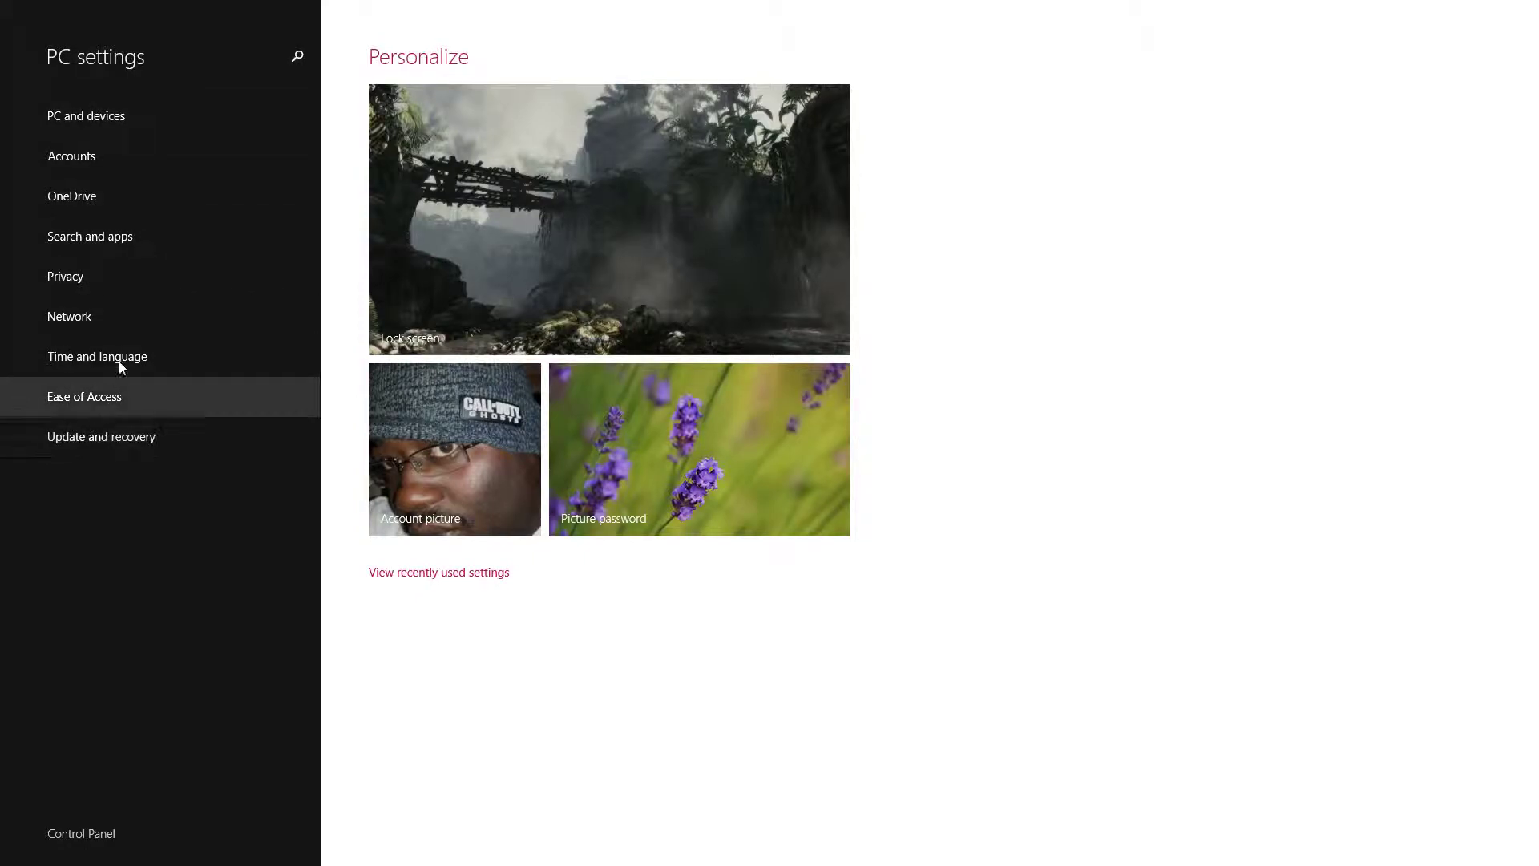
Open the PC settings search pane.
left_click(299, 57)
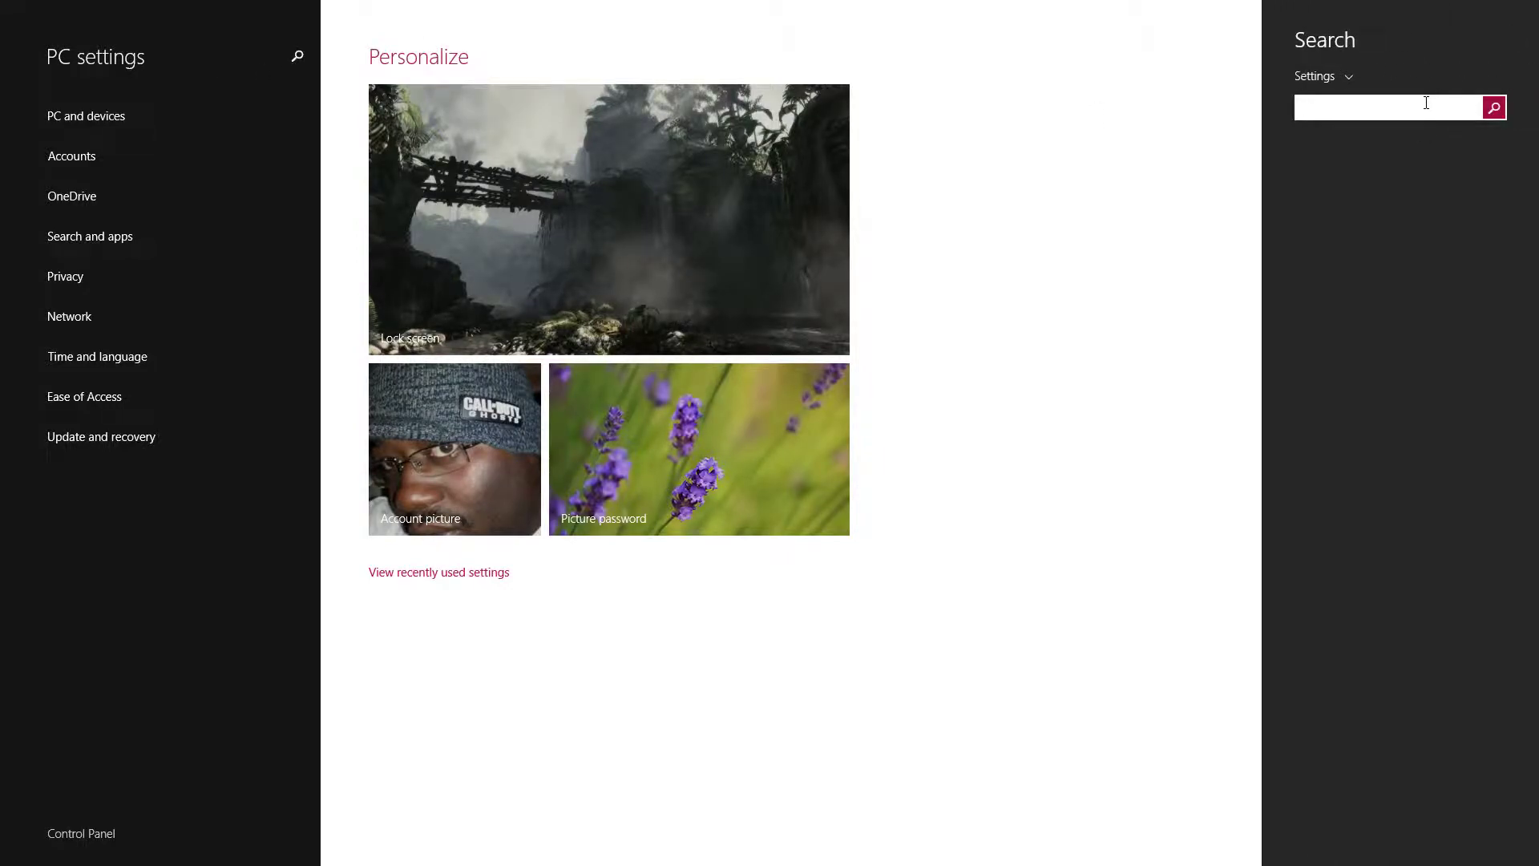
Search settings for 'family' and open the child's Family Safety settings on the website.
type("famil")
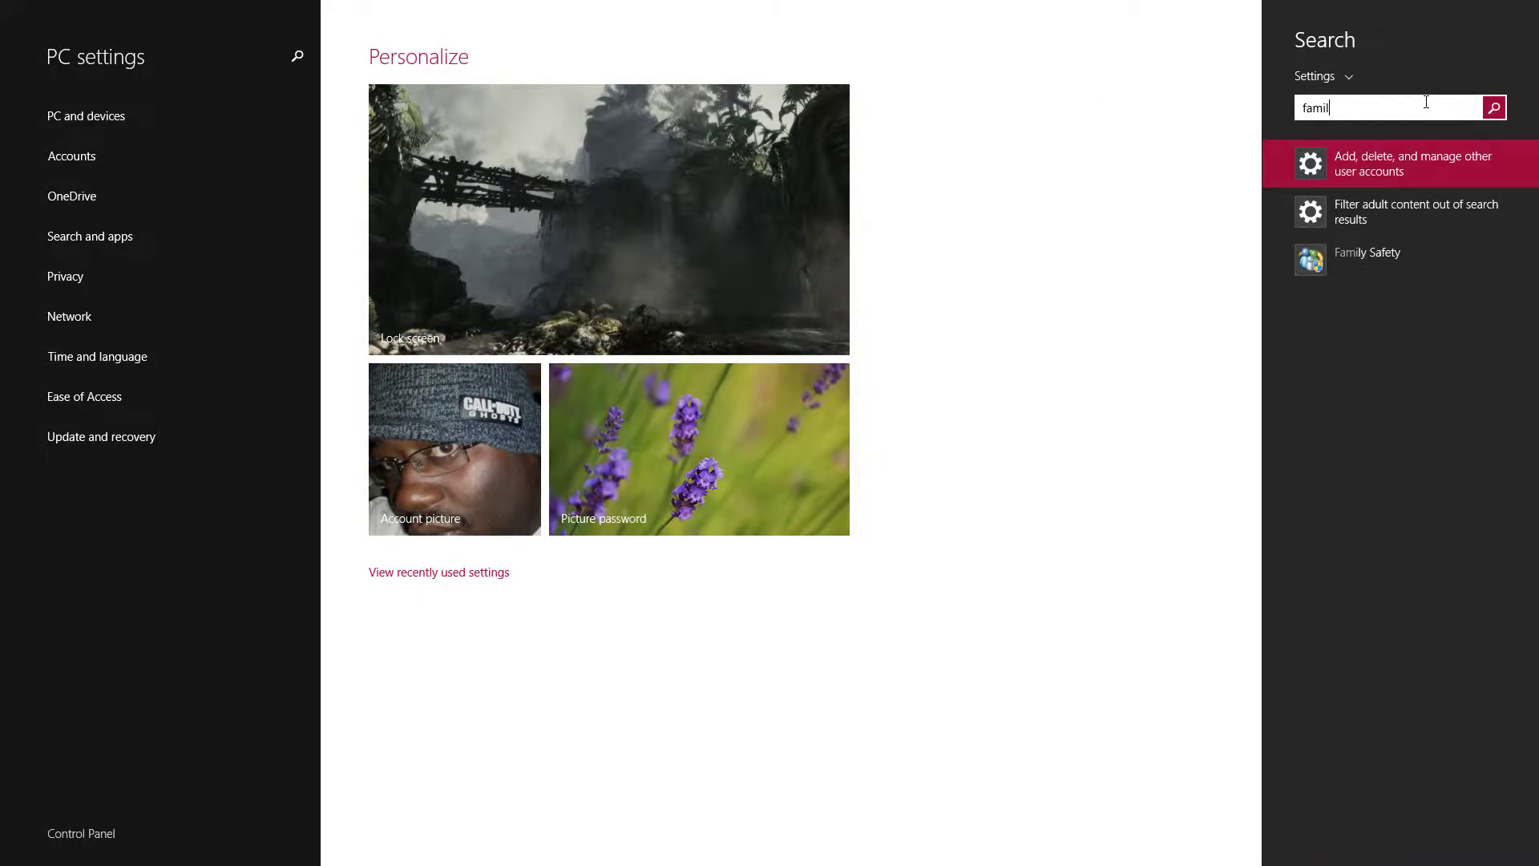
type("y")
left_click(1340, 267)
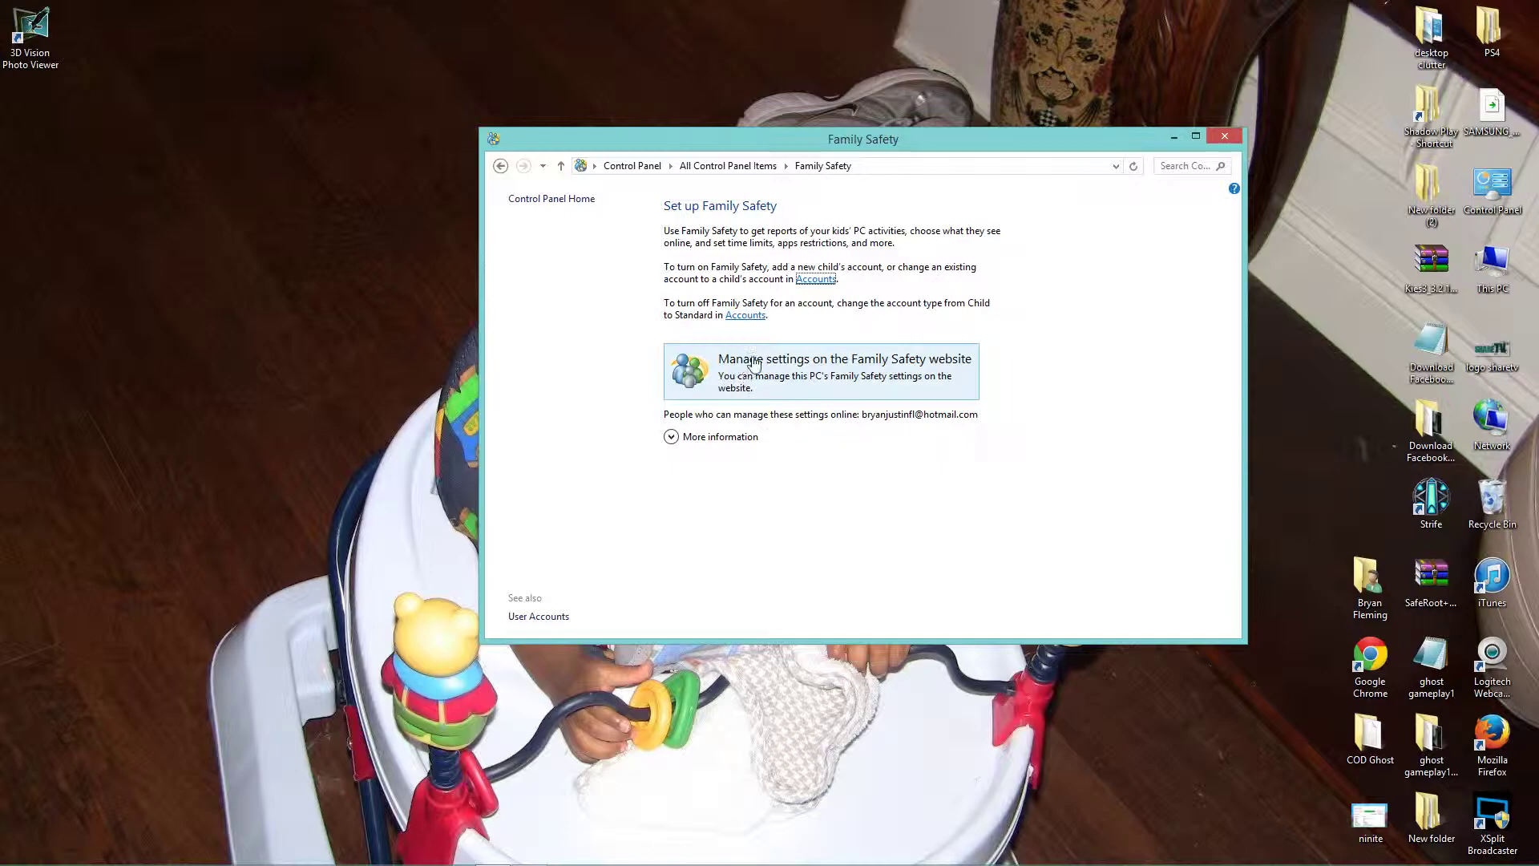
left_click(814, 371)
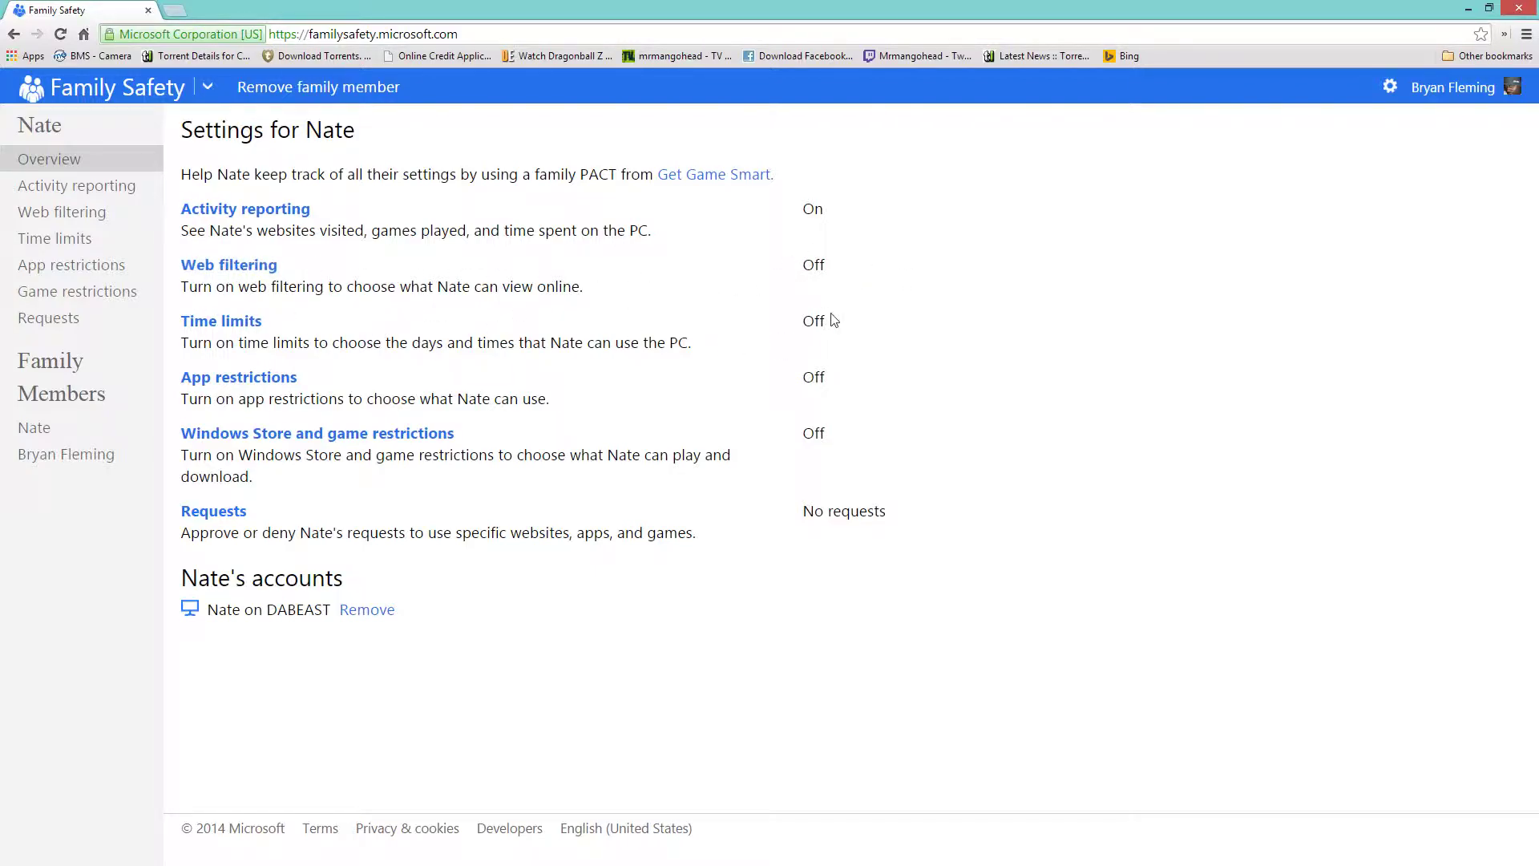
Switch the child's web filtering On, block web file downloads, then view the allow/block list.
left_click(245, 267)
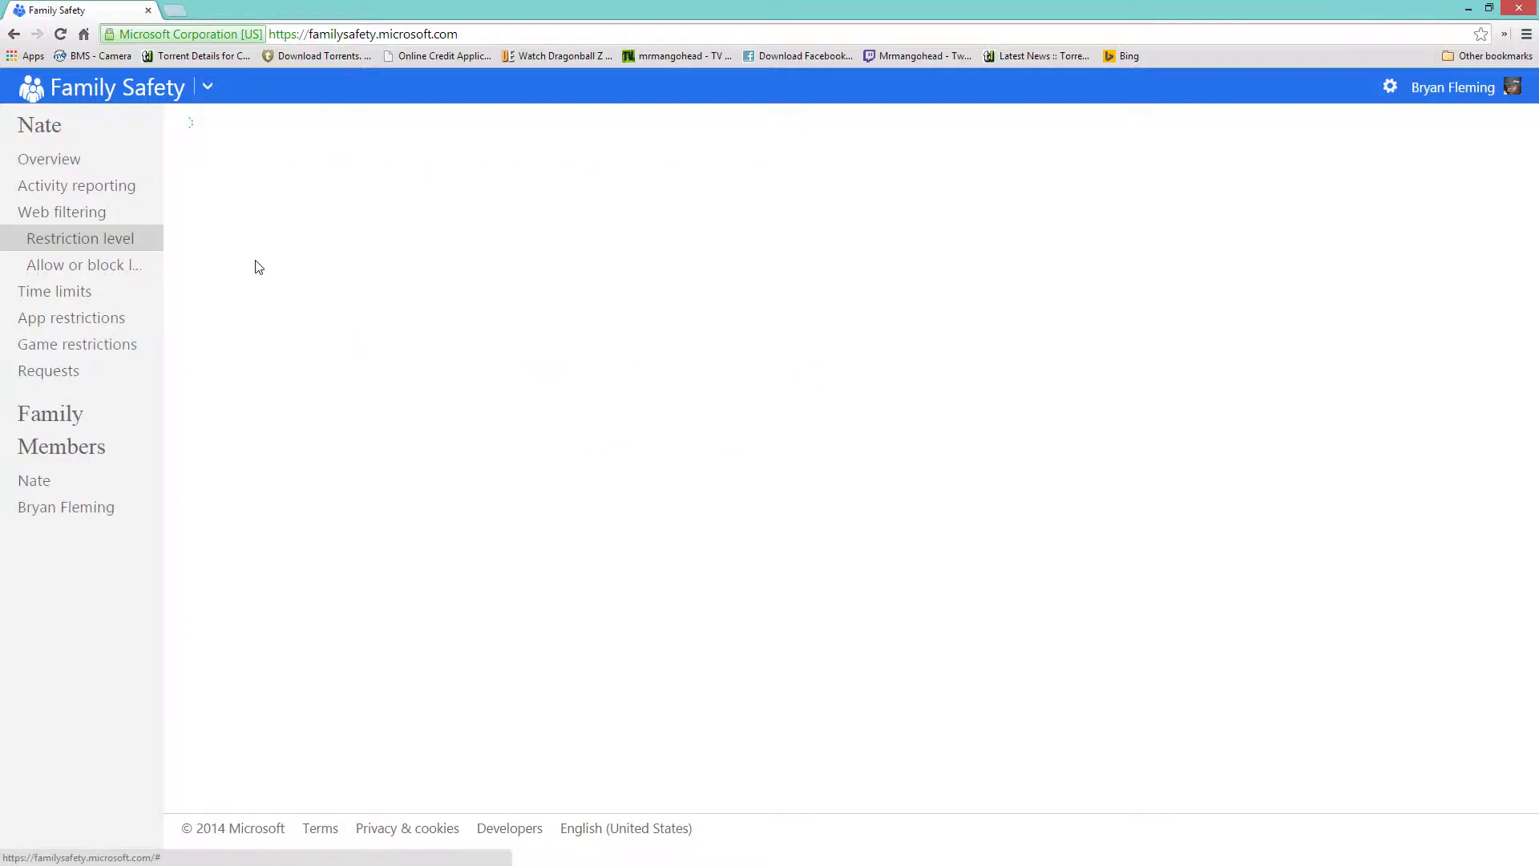
left_click(252, 180)
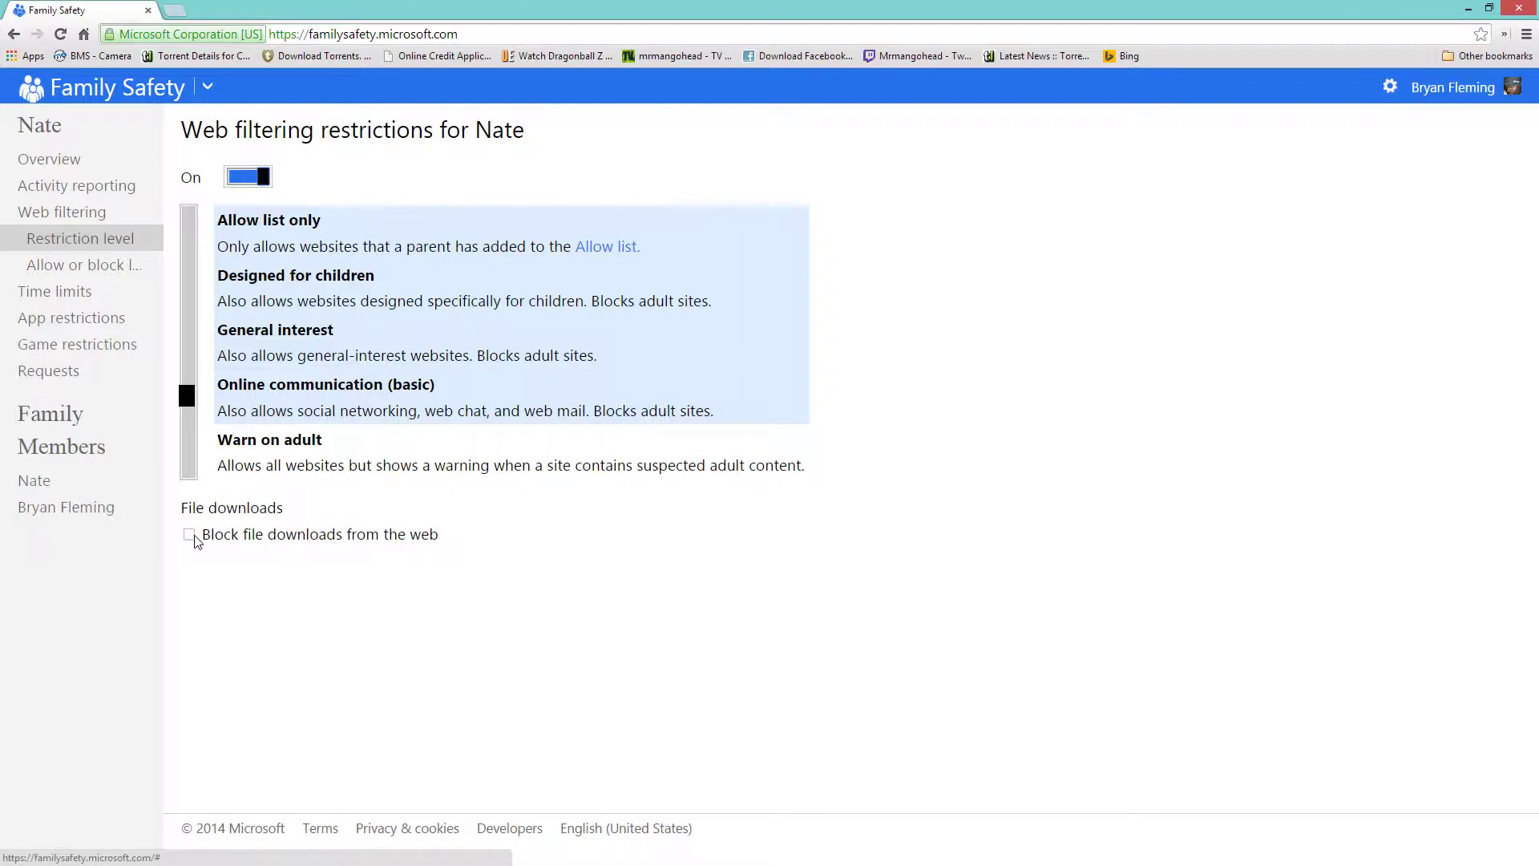
left_click(189, 535)
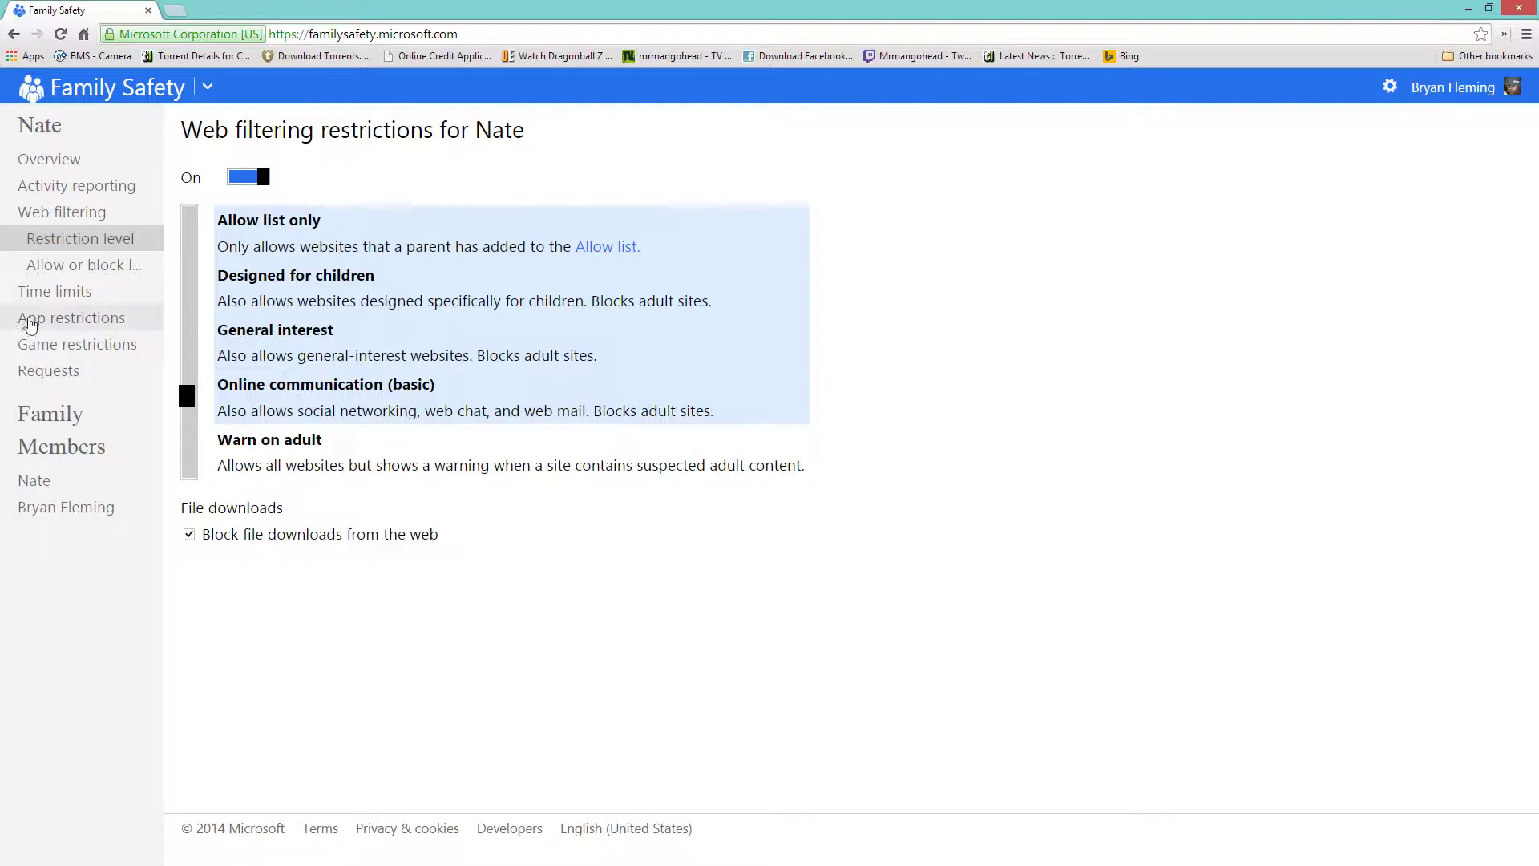
left_click(72, 273)
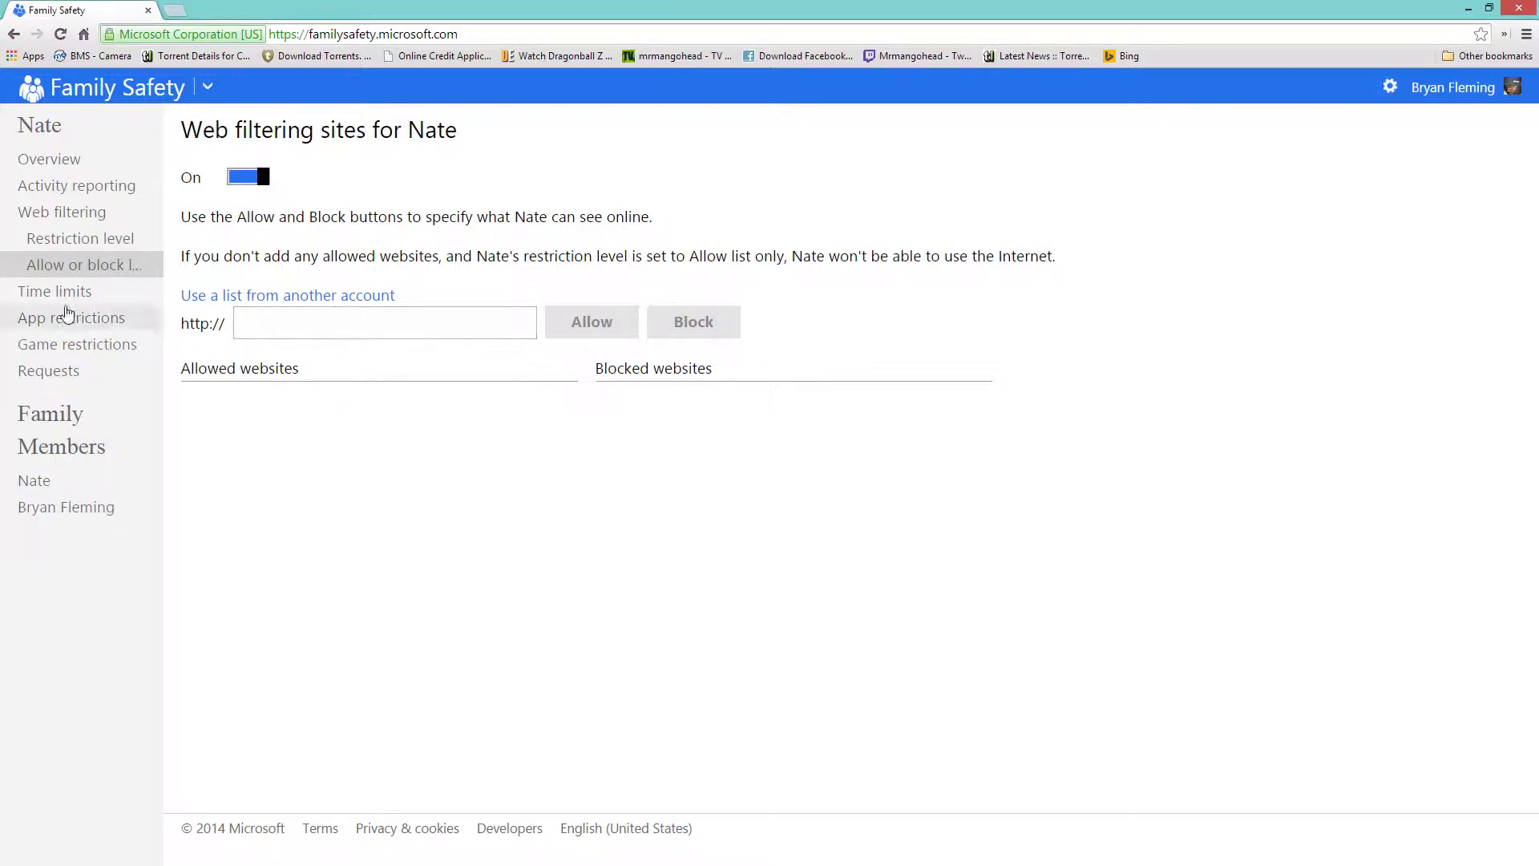
Review the child's Time limits, the installed apps under App restrictions, and Game restrictions.
left_click(54, 292)
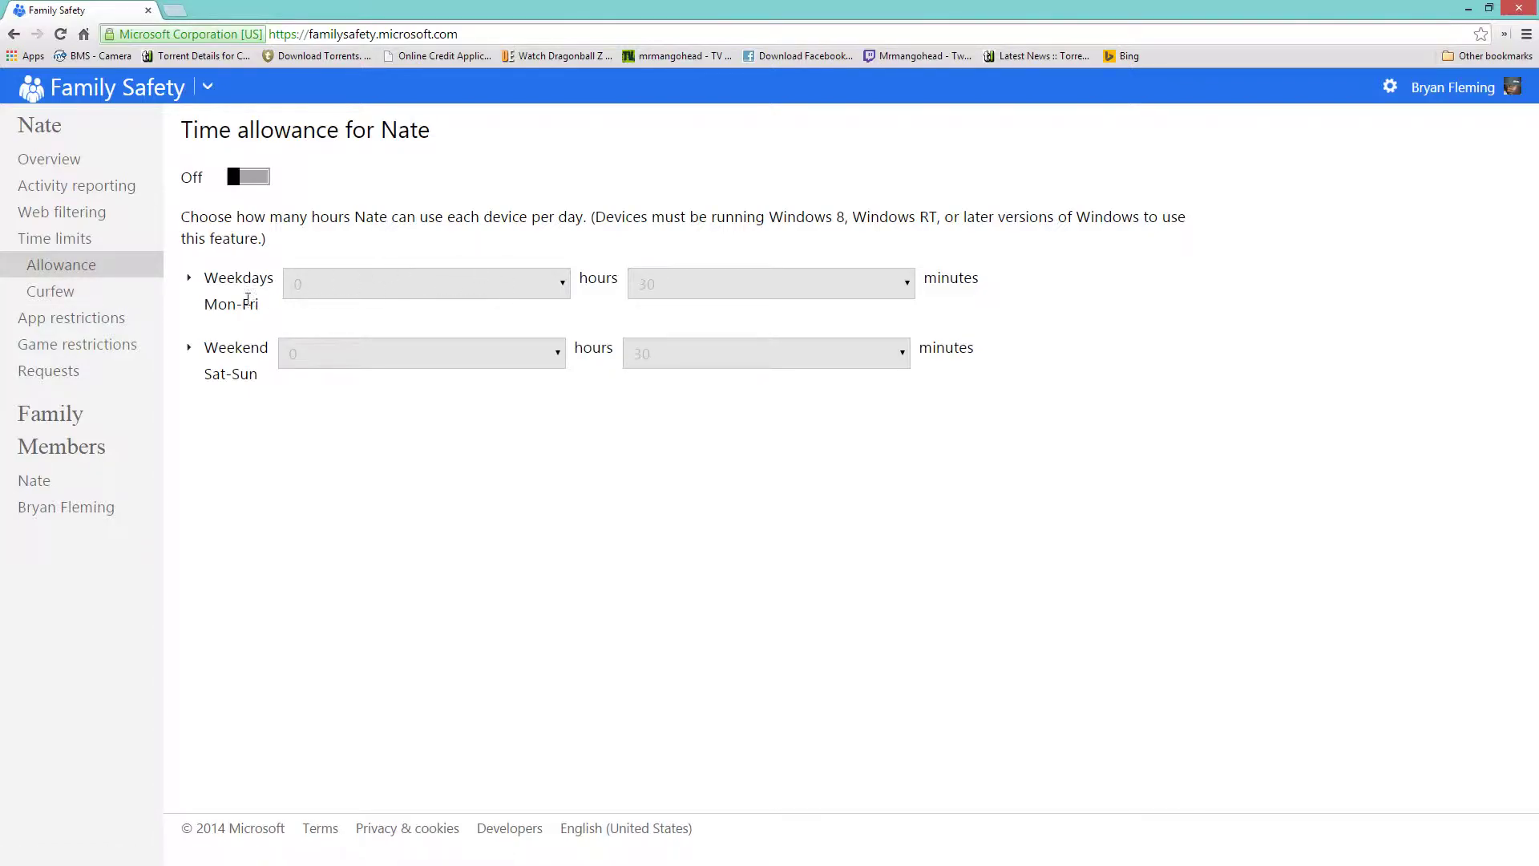
left_click(117, 321)
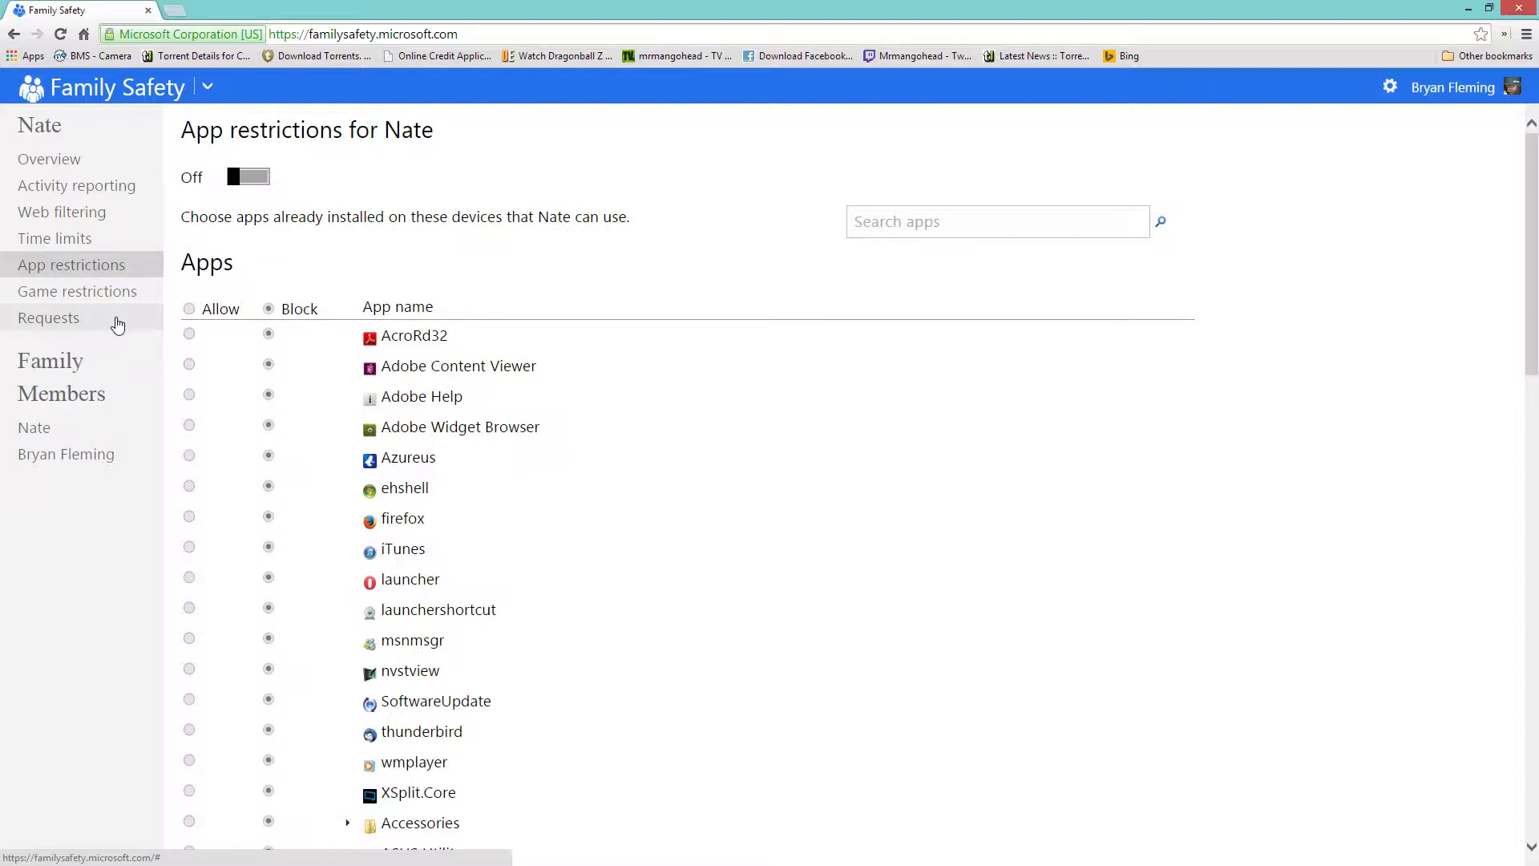
scroll(619, 421, "down", 15)
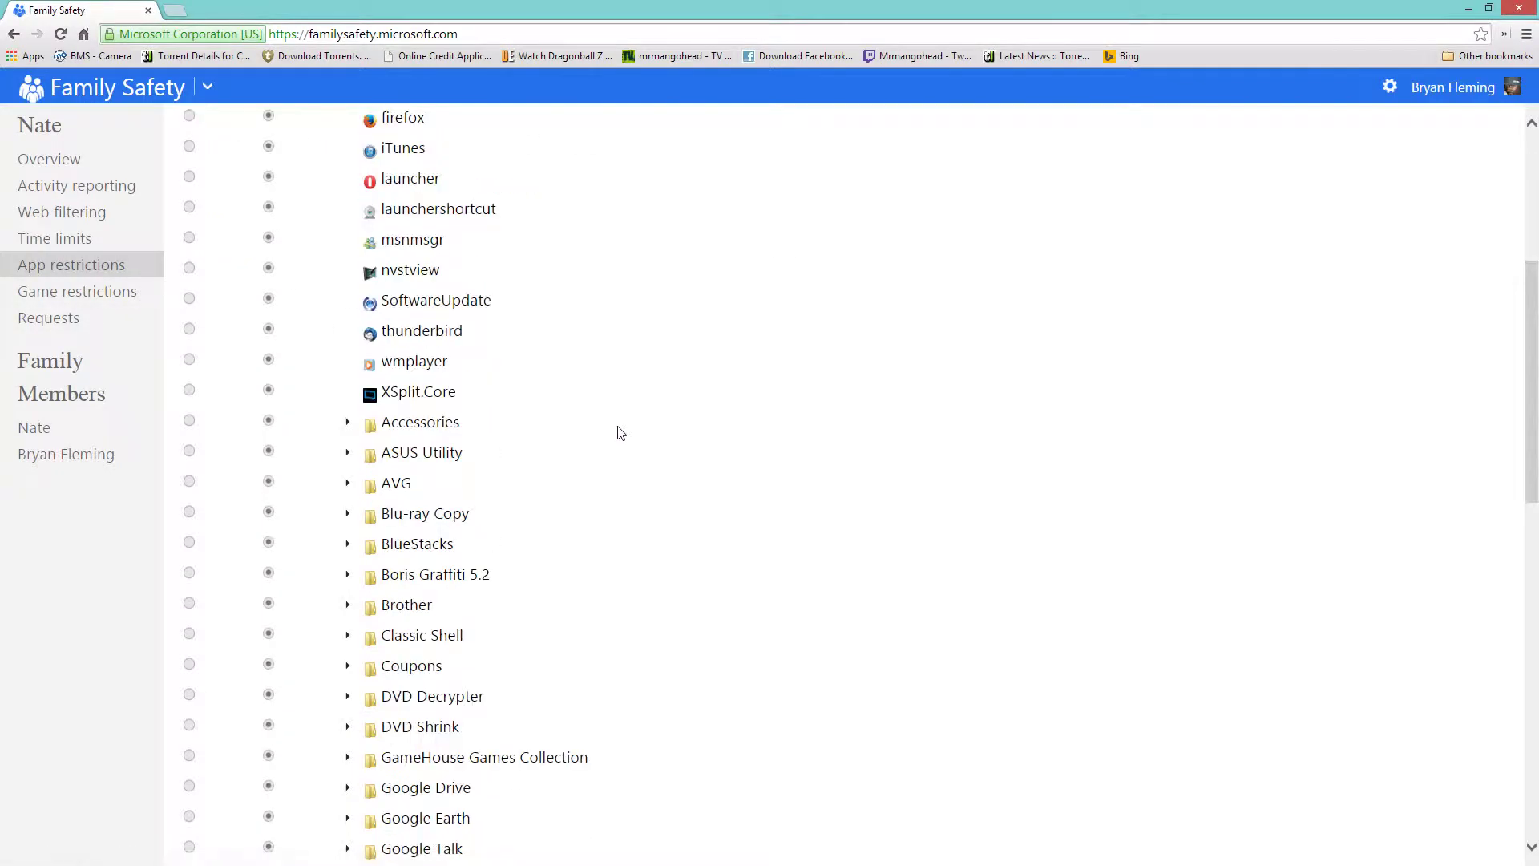
scroll(591, 405, "down", 3)
scroll(584, 402, "up", 15)
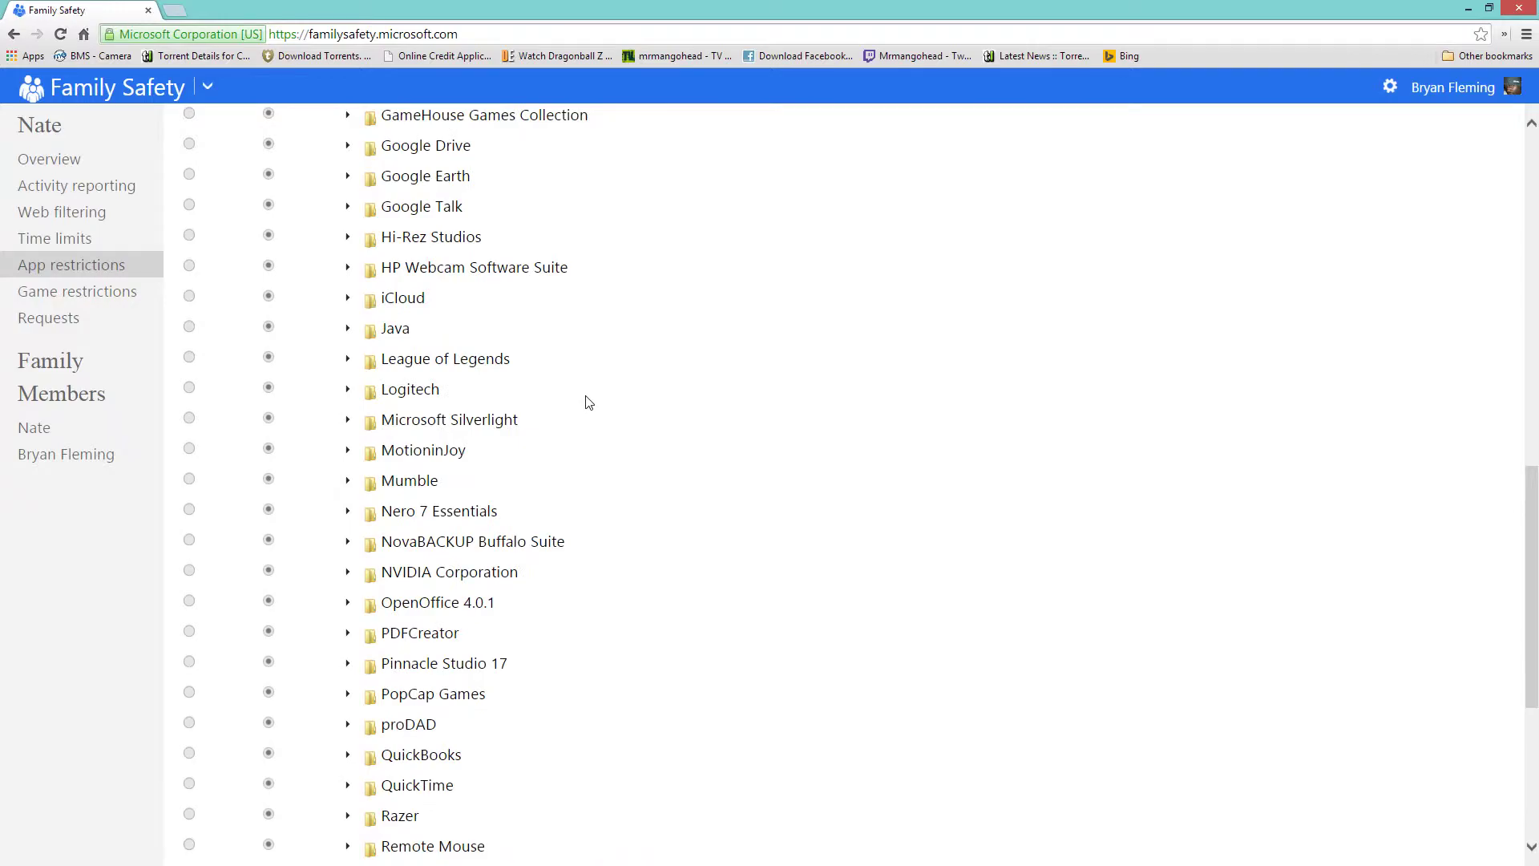
left_click(75, 292)
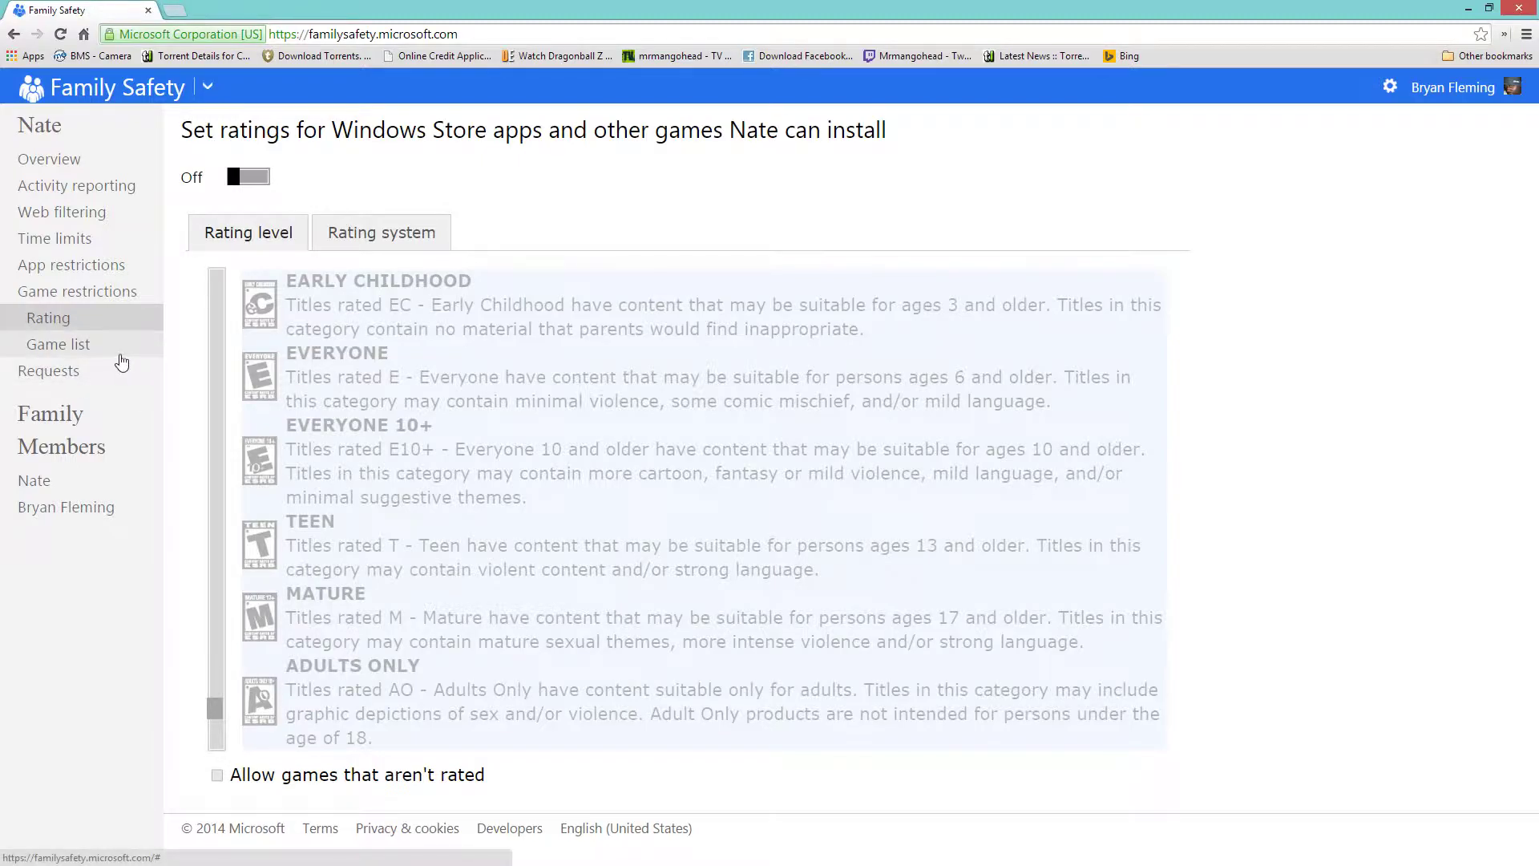
View the child's installed games list, then the pending Requests page.
left_click(120, 345)
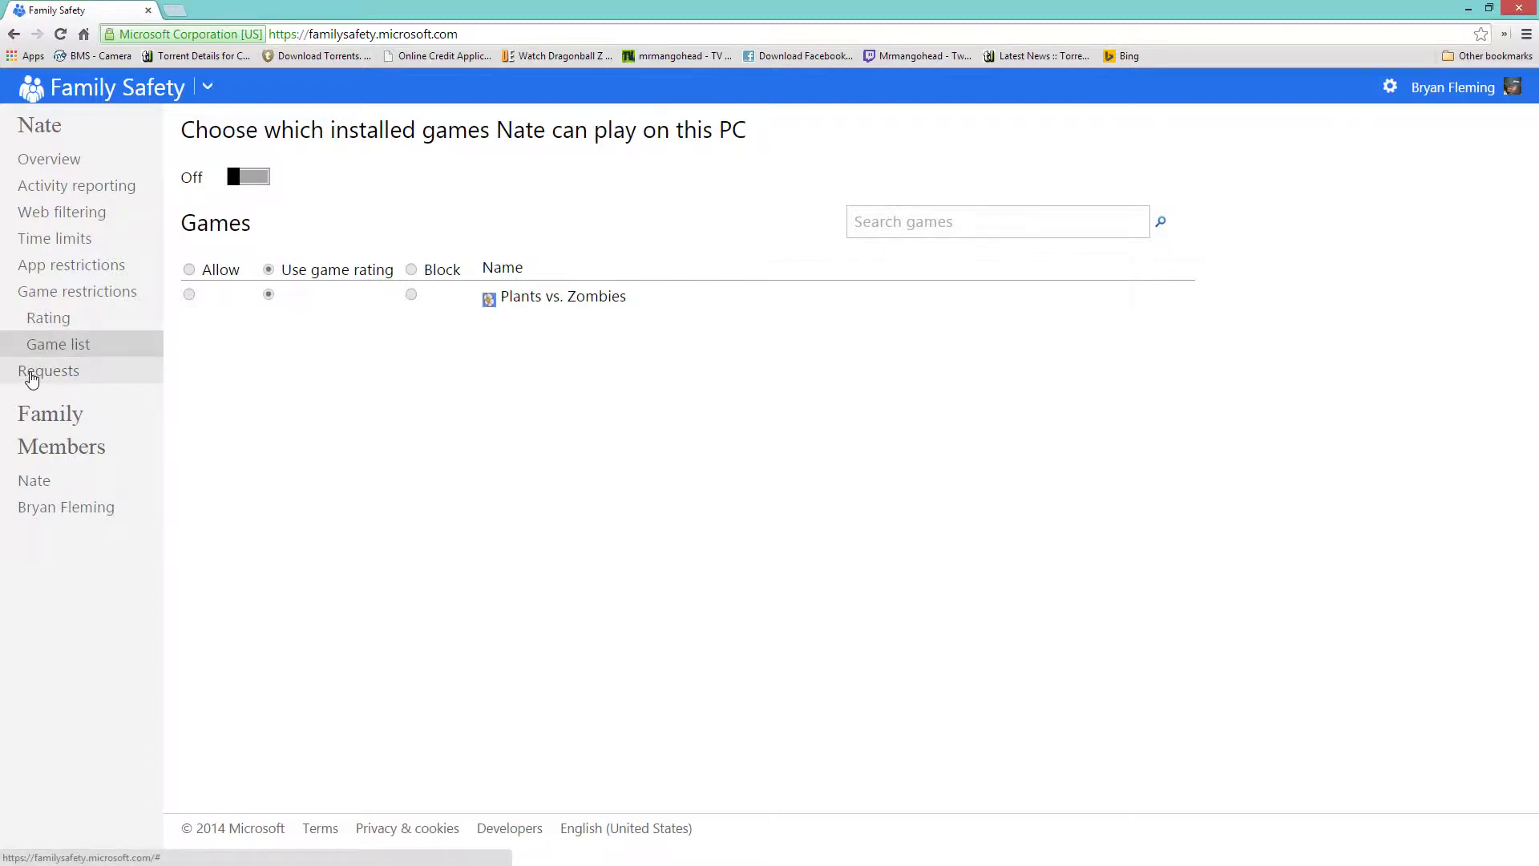
left_click(28, 372)
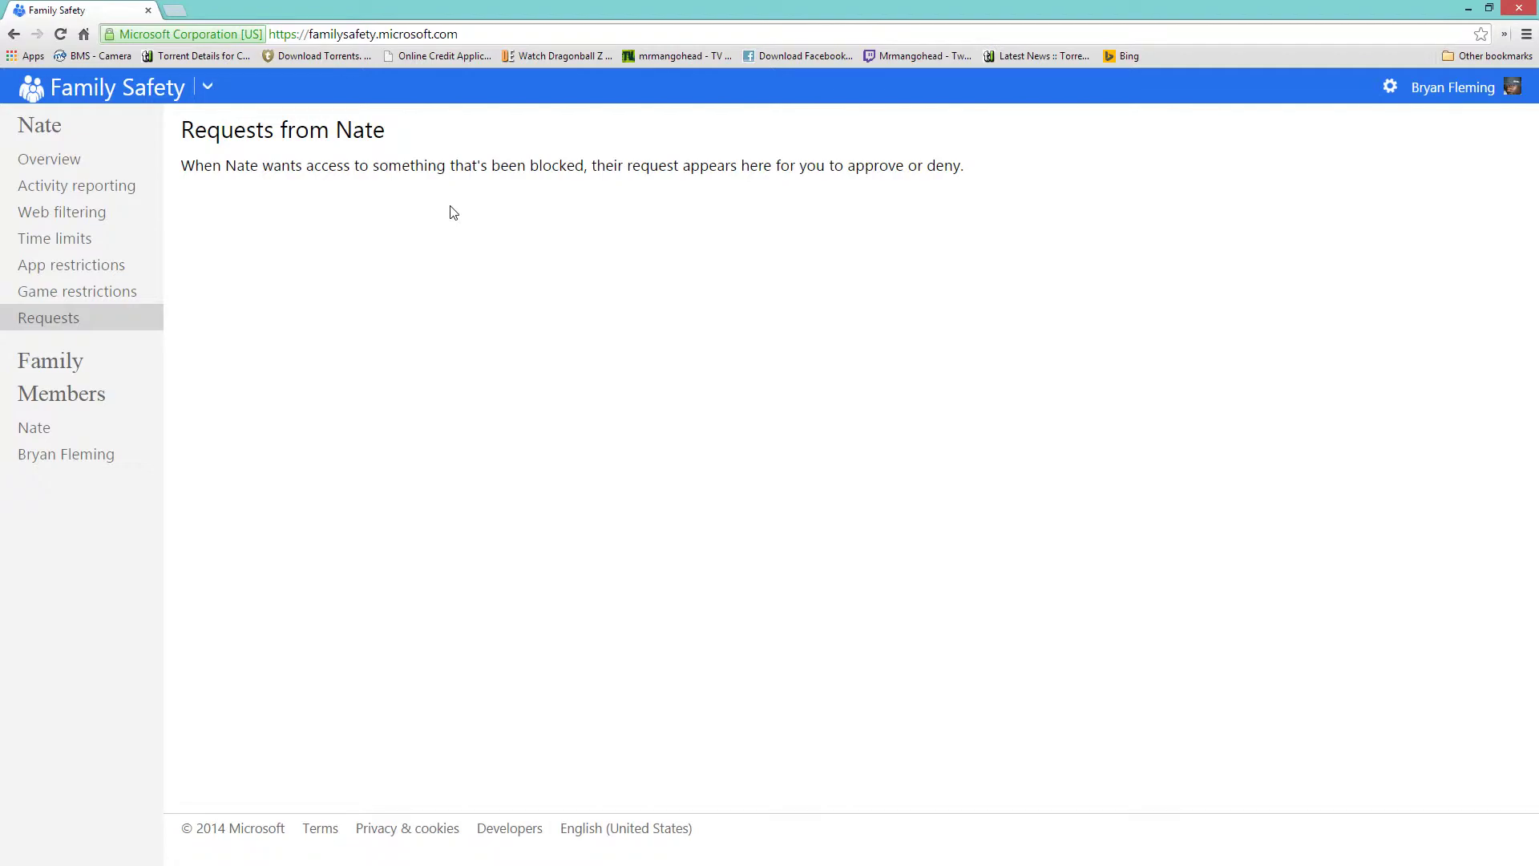
Re-maximize Chrome and go back two pages to the Microsoft sign-in page.
left_click_drag(463, 4, 789, 59)
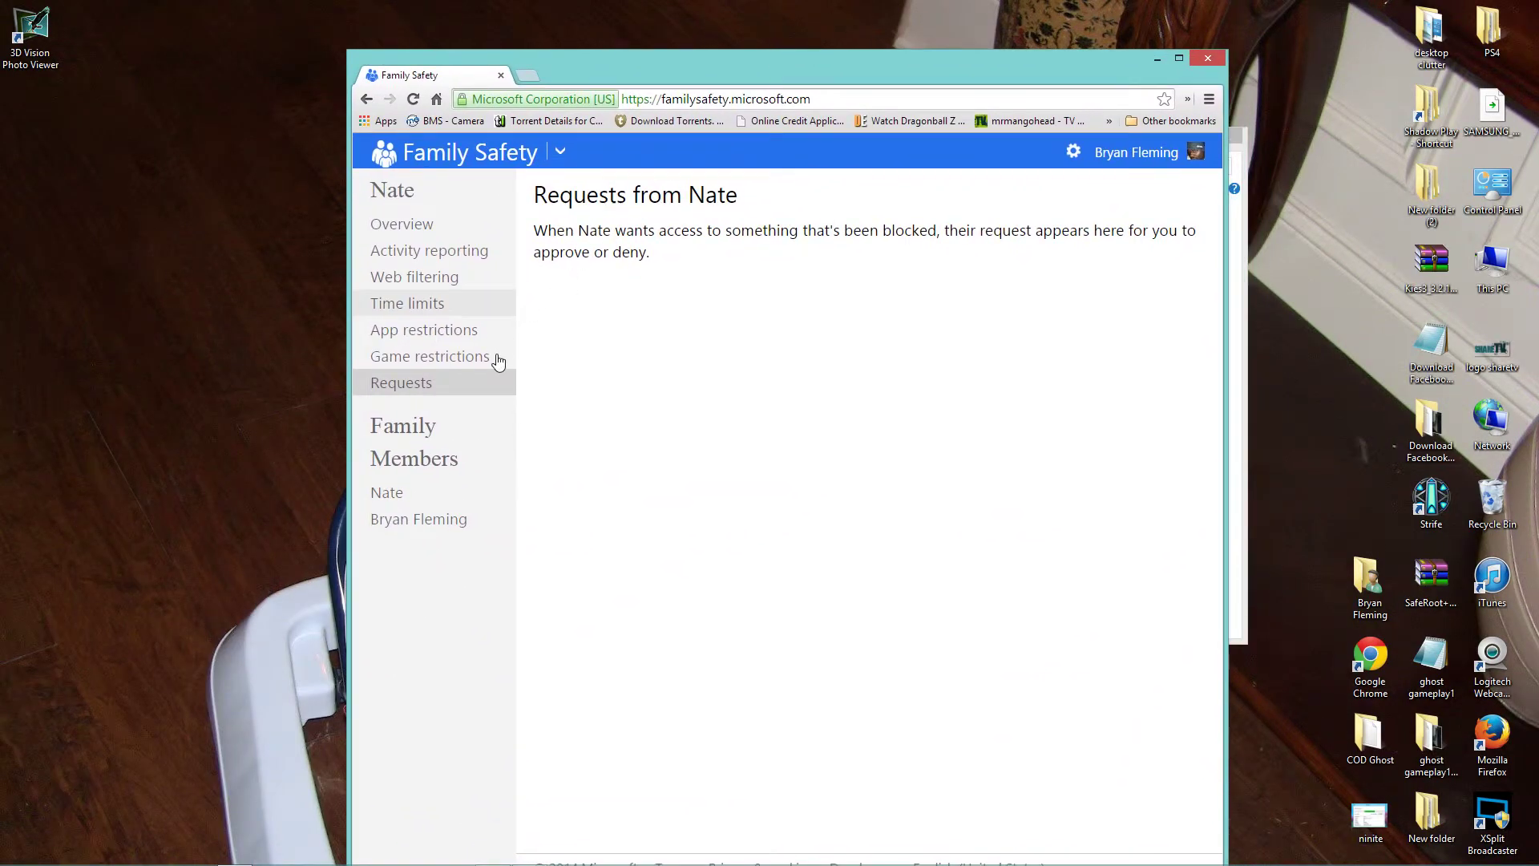
left_click(1178, 58)
left_click(13, 37)
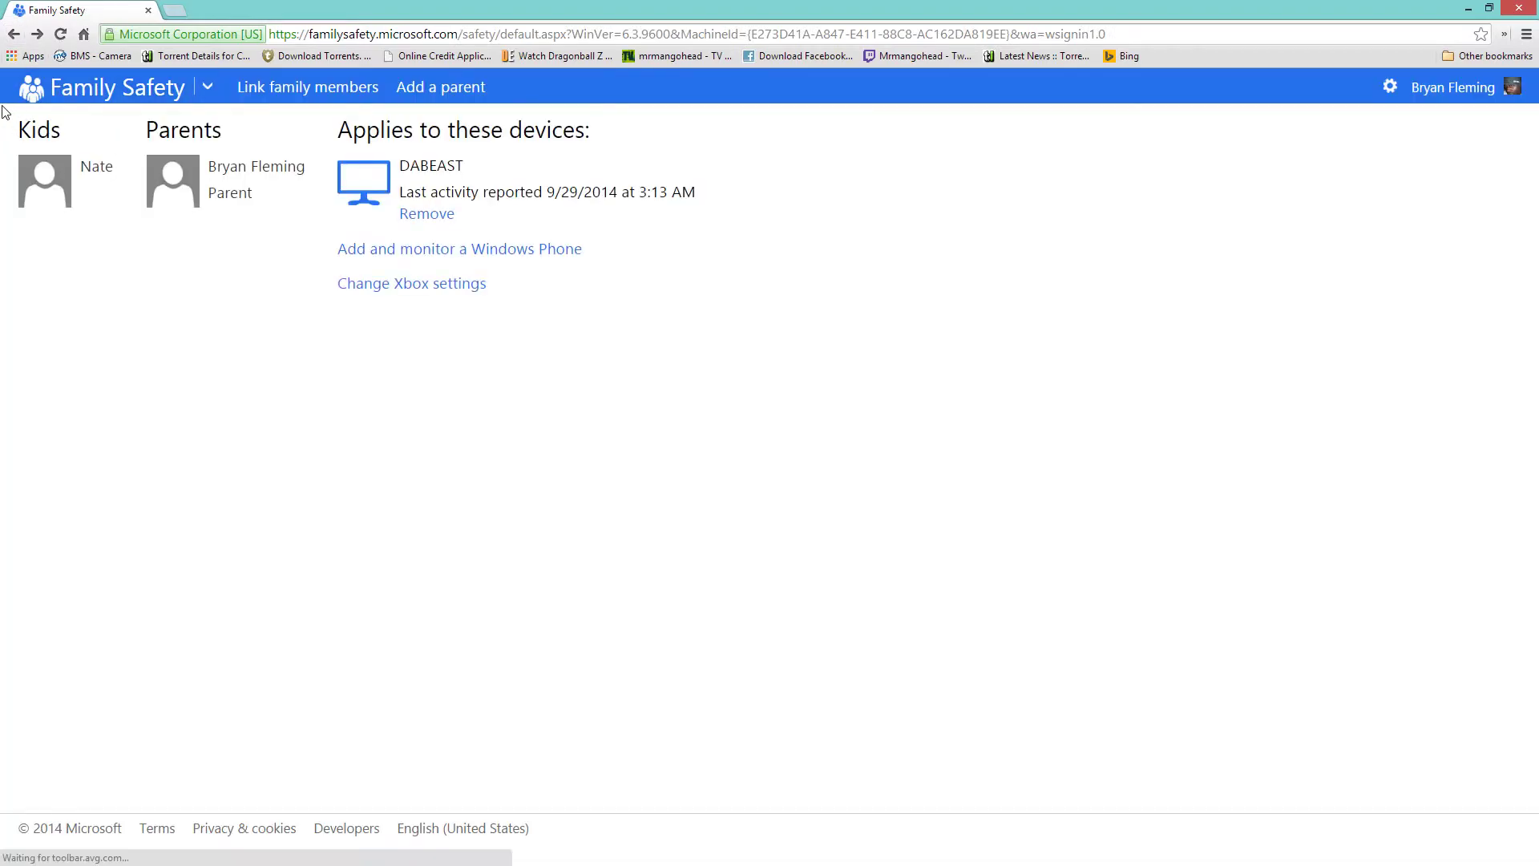
left_click(13, 36)
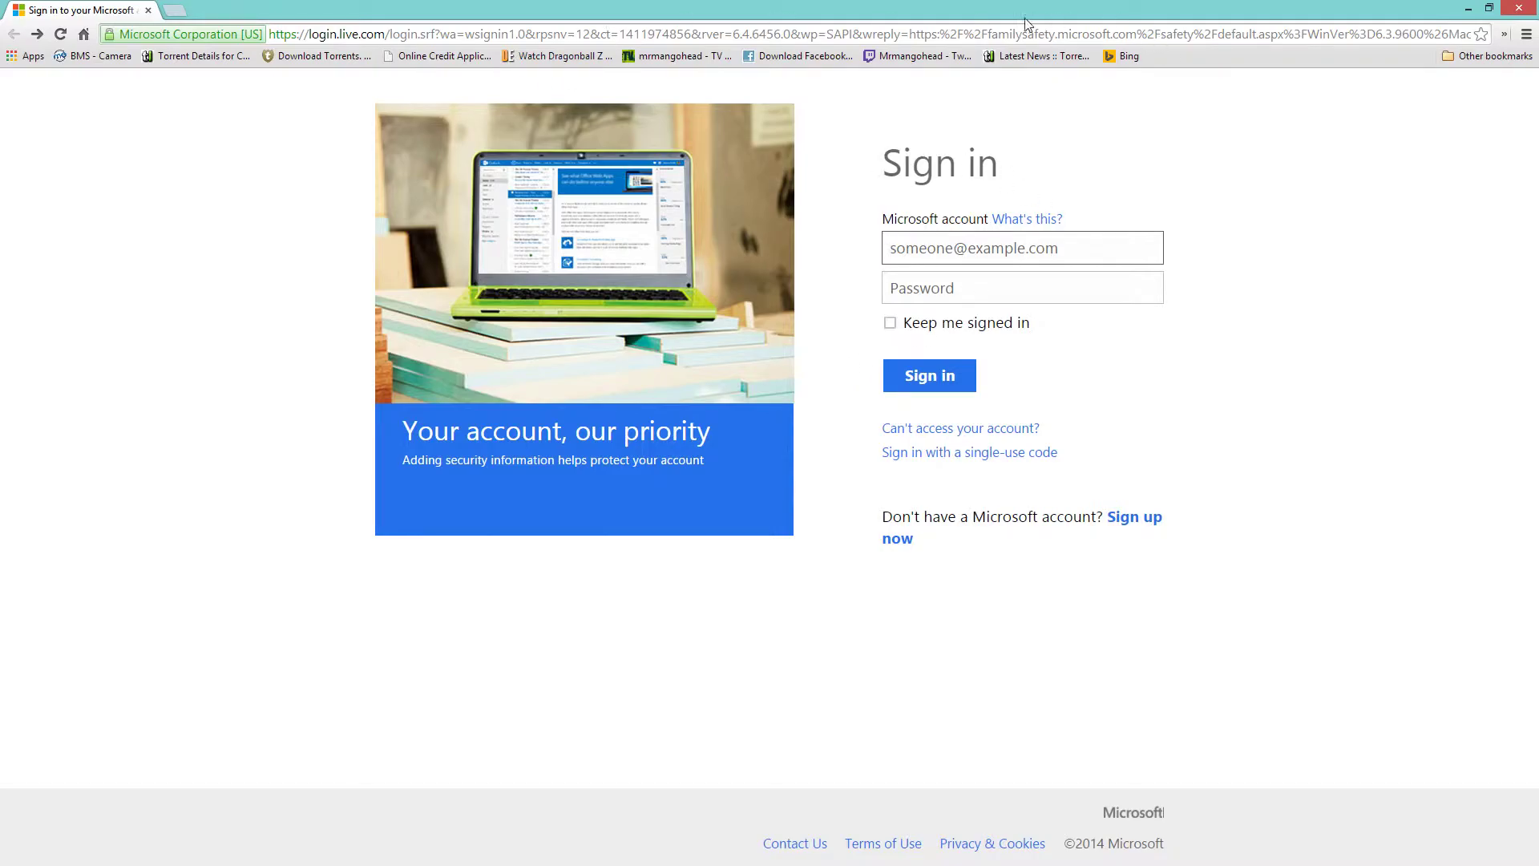
Close the browser window and the Control Panel Family Safety window.
double_click(872, 9)
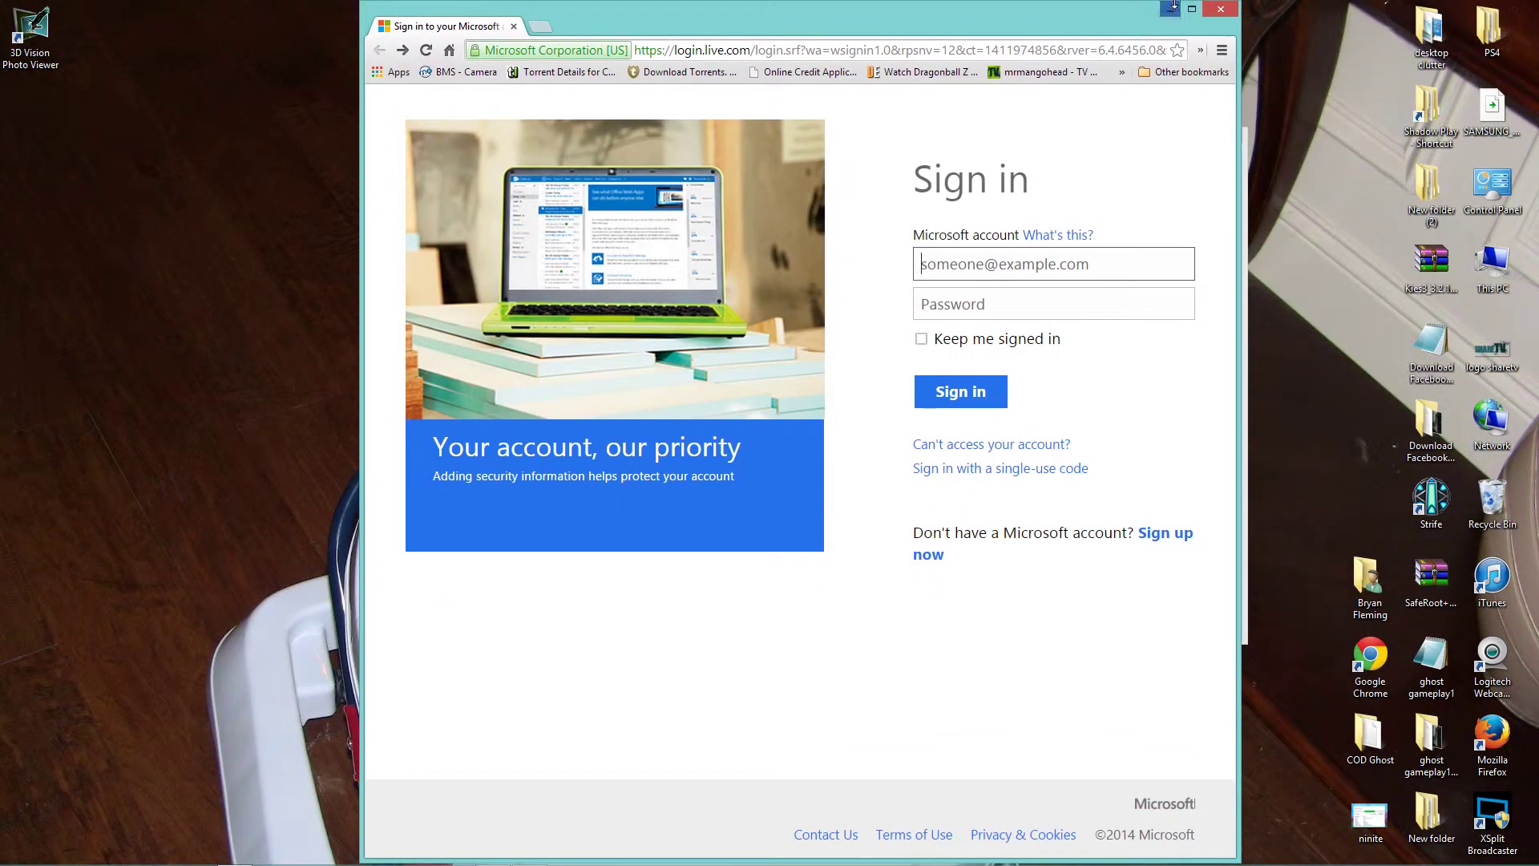
left_click(1192, 9)
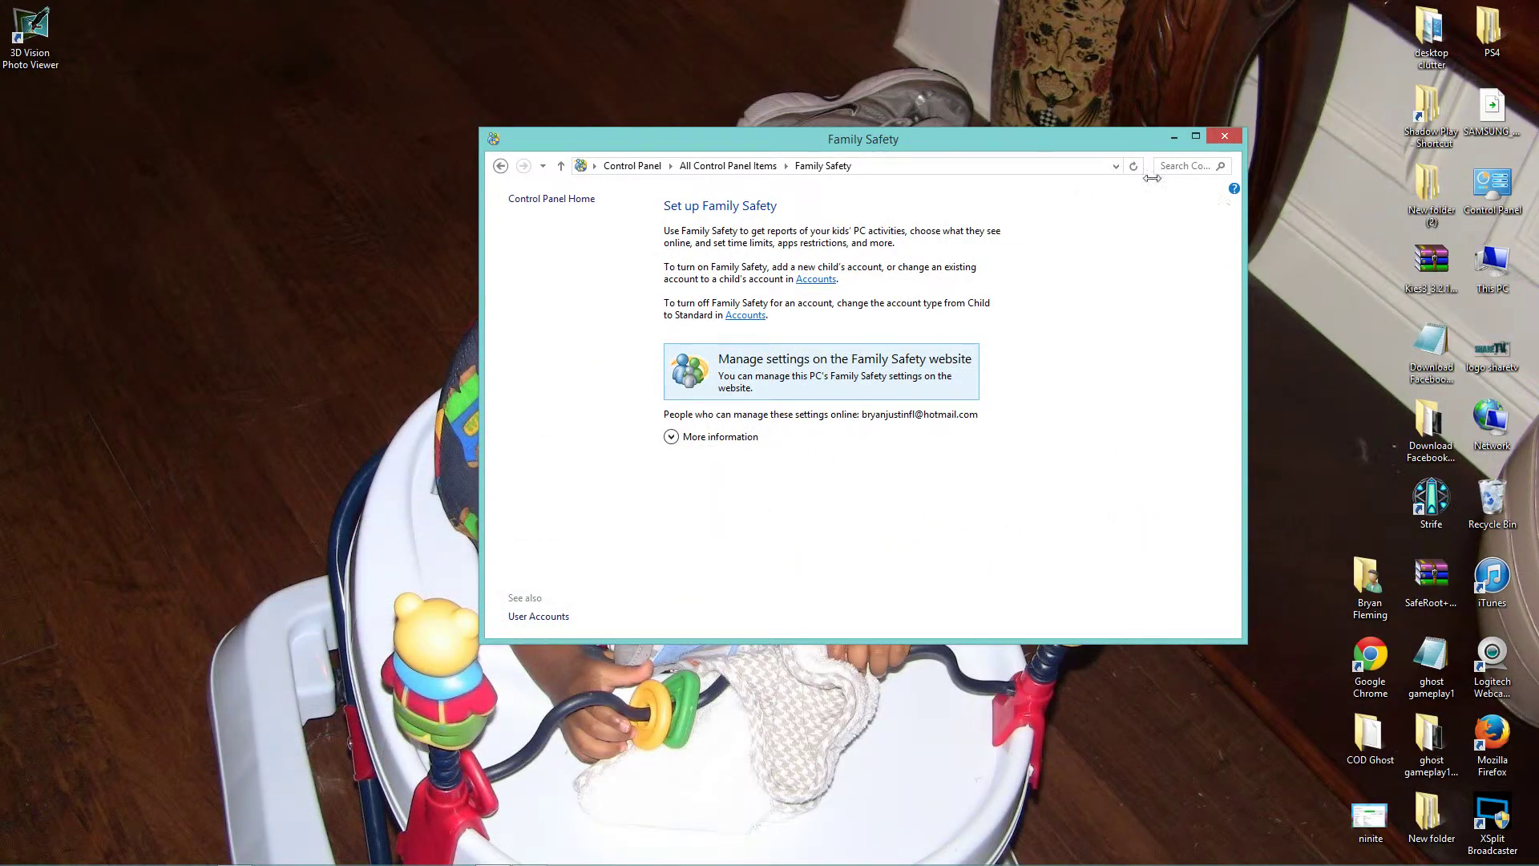
left_click_drag(1033, 143, 987, 138)
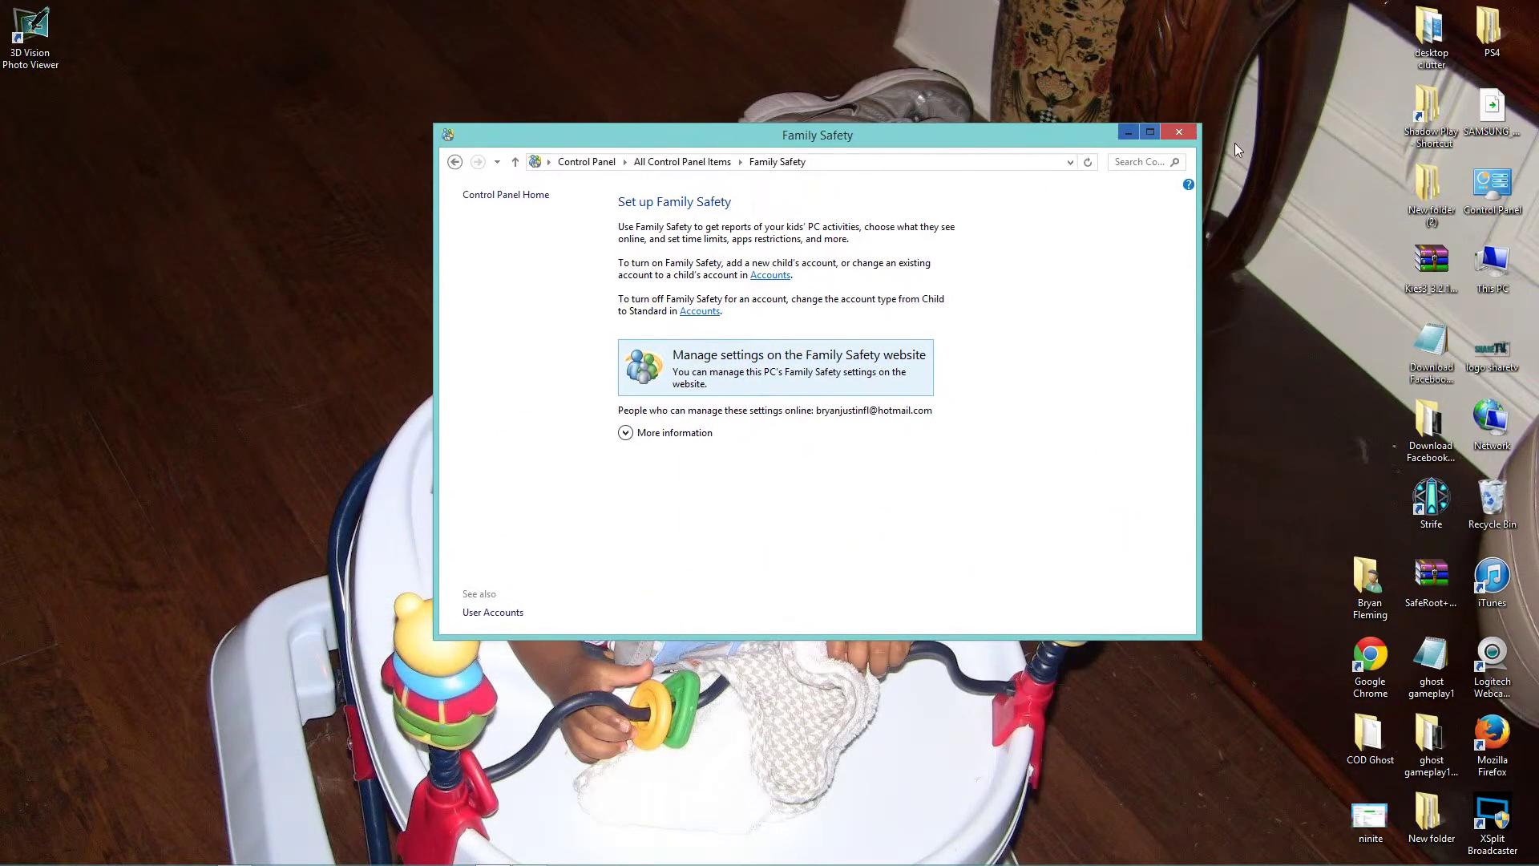
left_click(1178, 131)
Launch PC settings from the taskbar gear icon, landing on Personalize with Lock screen and Account picture tiles.
mouse_move(513, 862)
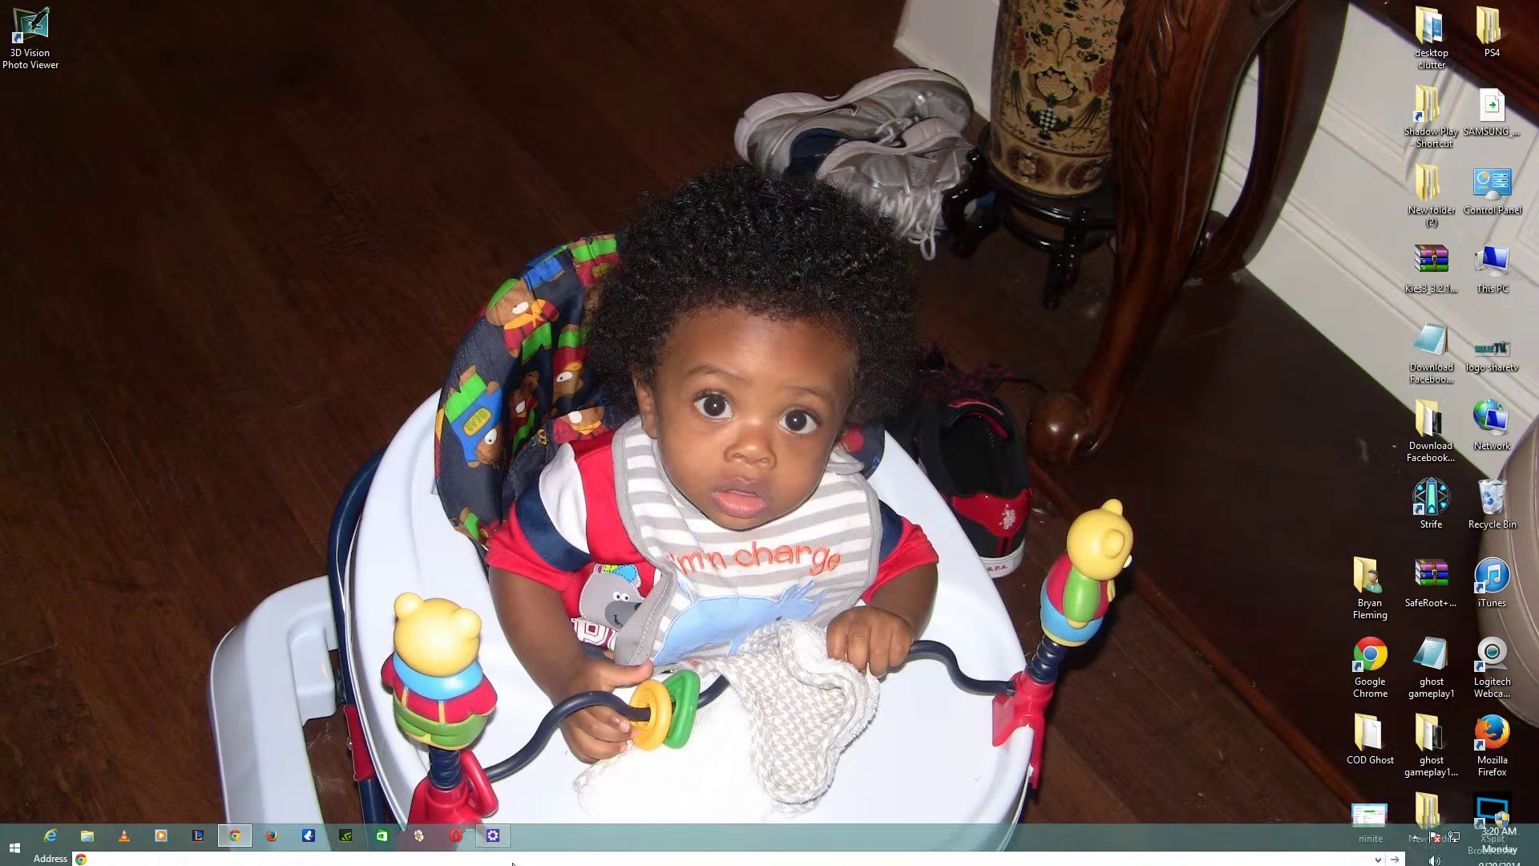
left_click(493, 835)
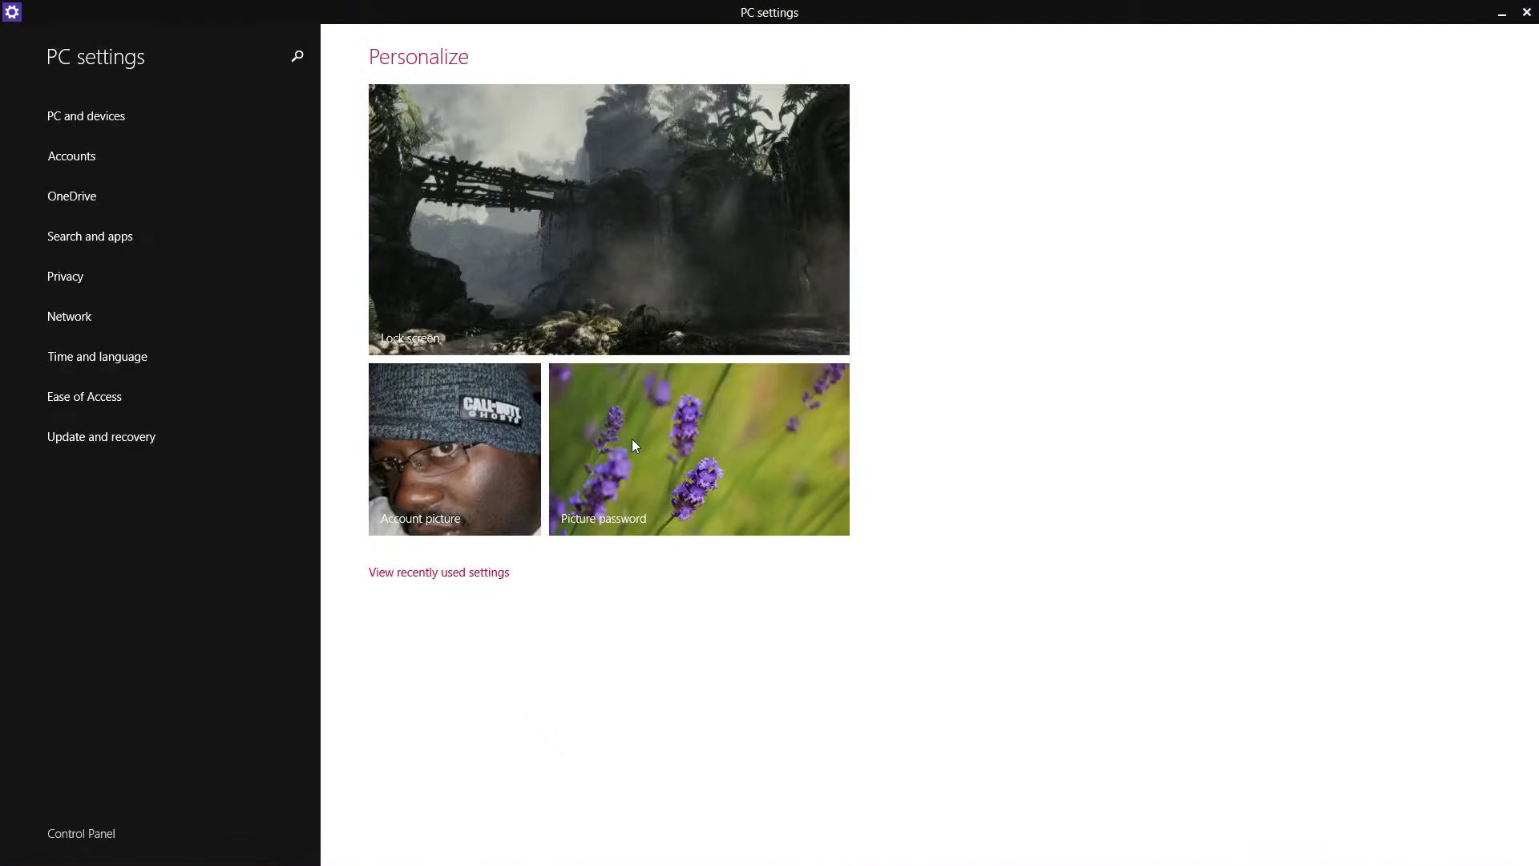